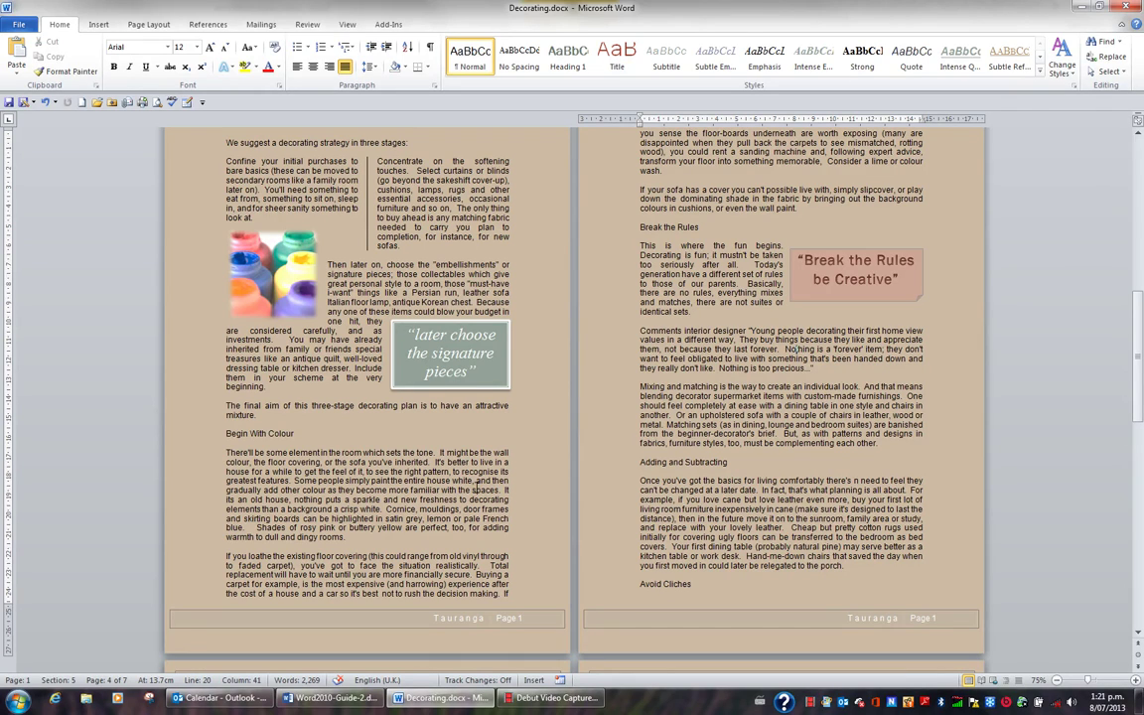
Insert a page break at the end of Decorating.docx to start a new blank page.
click(475, 513)
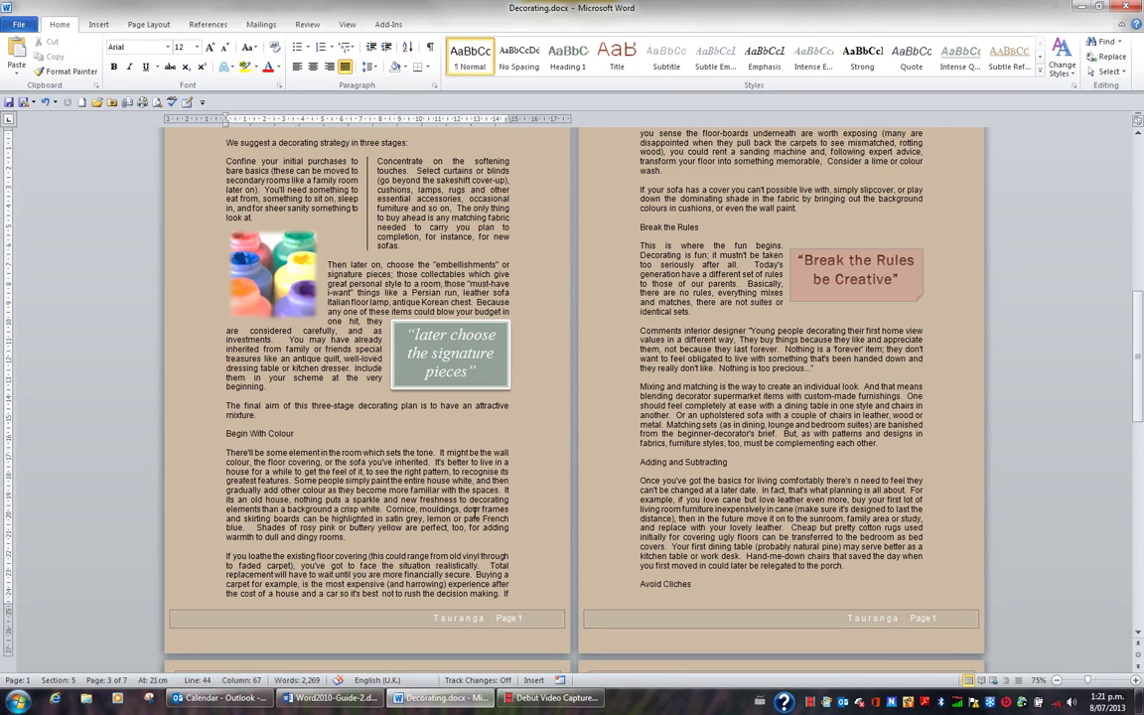
key(ctrl+End)
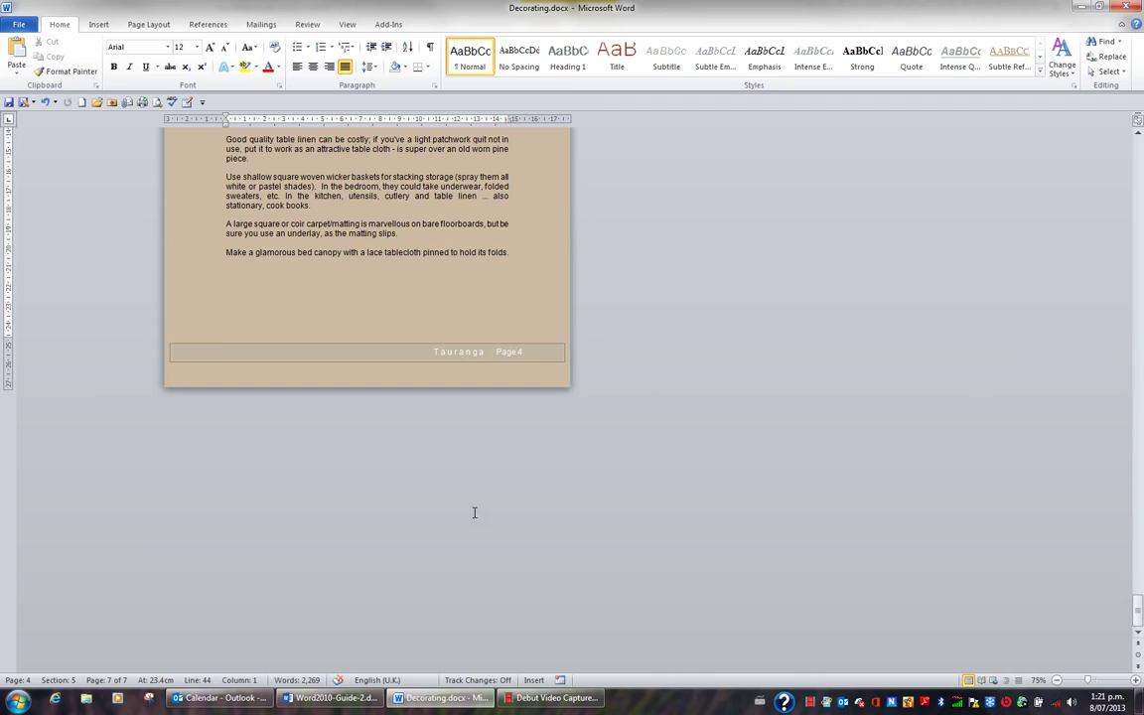
key(ctrl+Return)
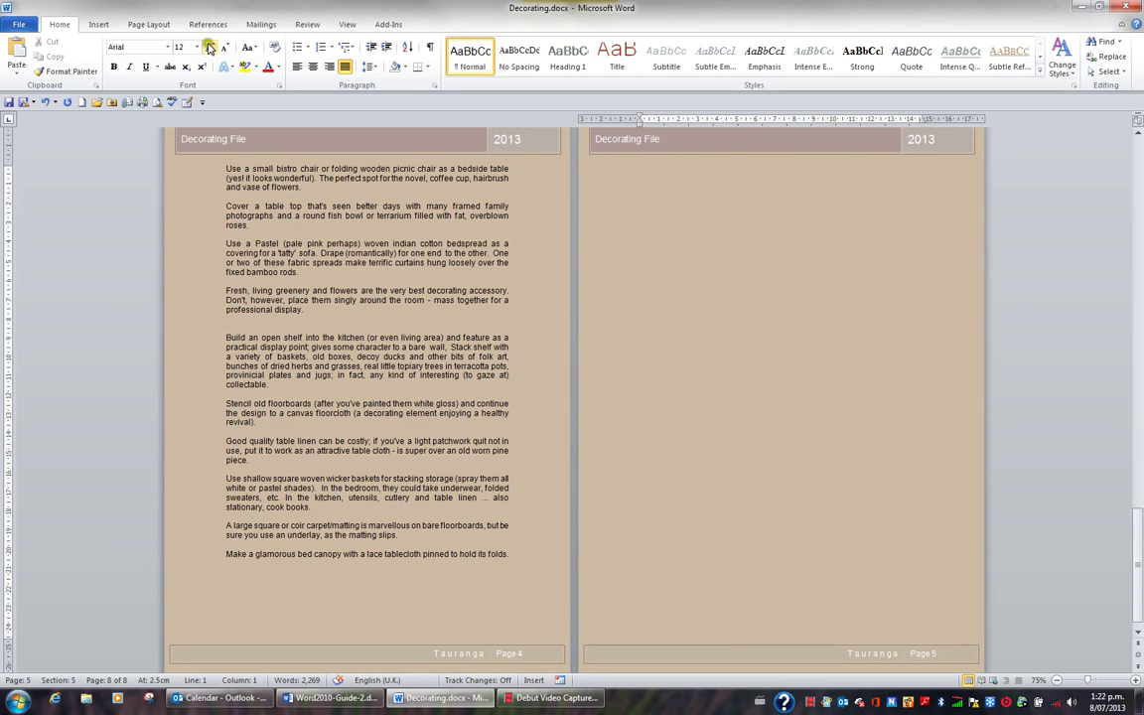
Insert a SmartArt Organization Chart from the Hierarchy category onto the new page.
click(100, 25)
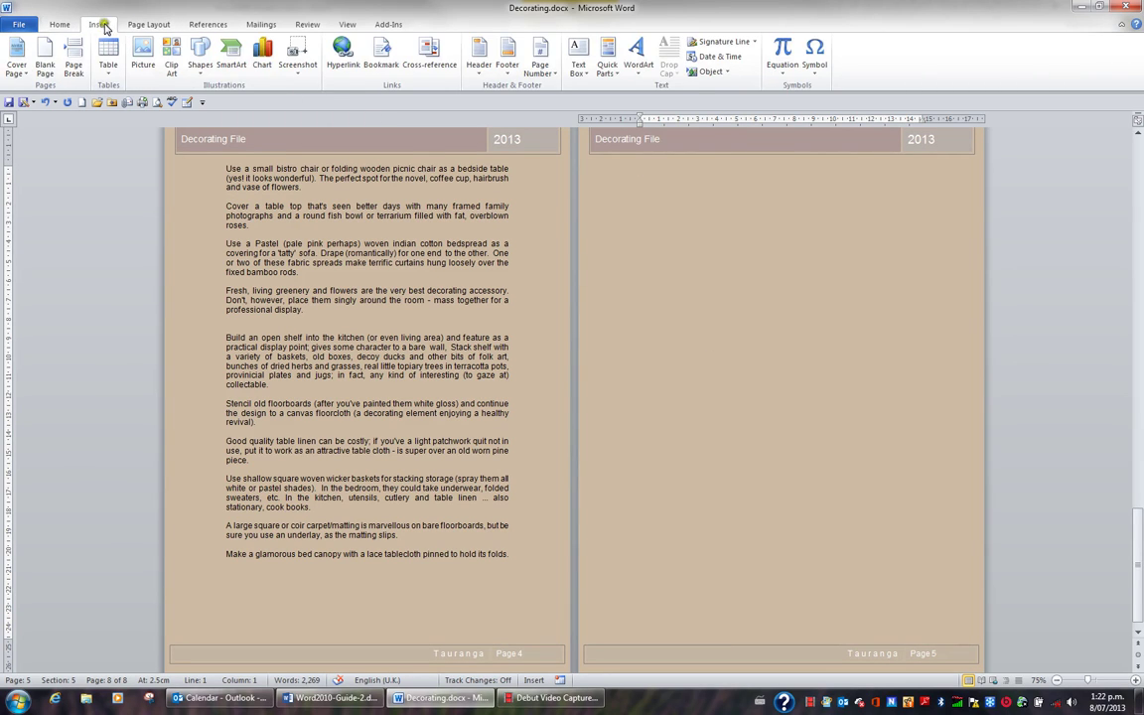
click(232, 60)
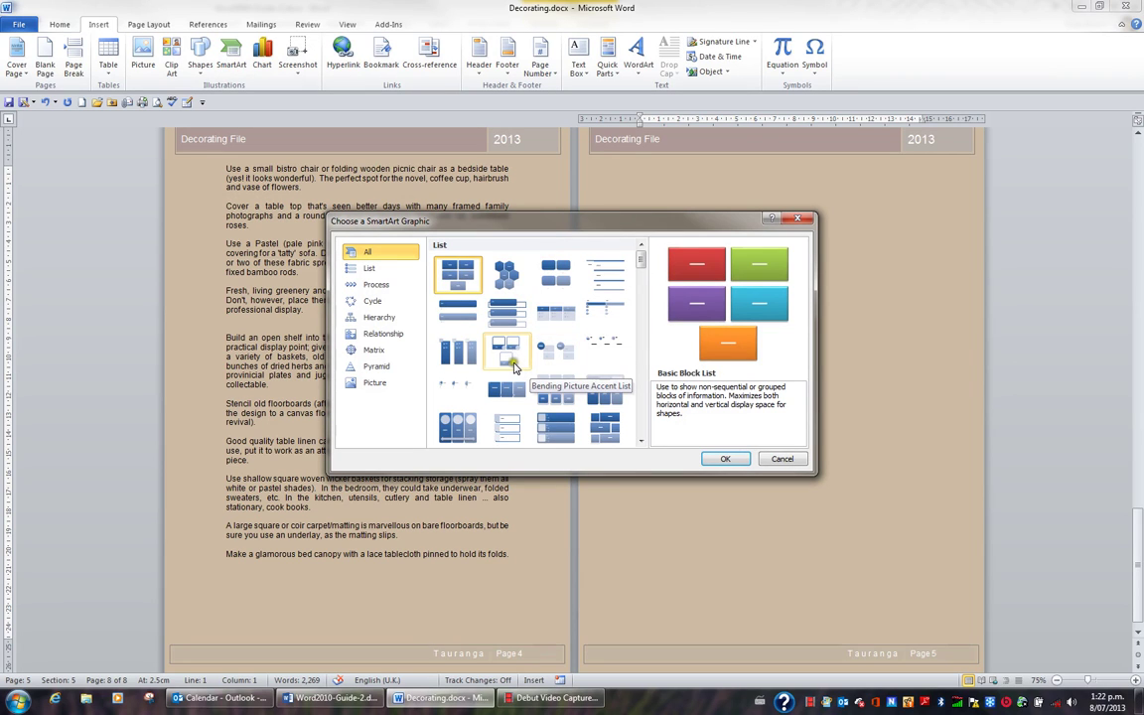
click(385, 318)
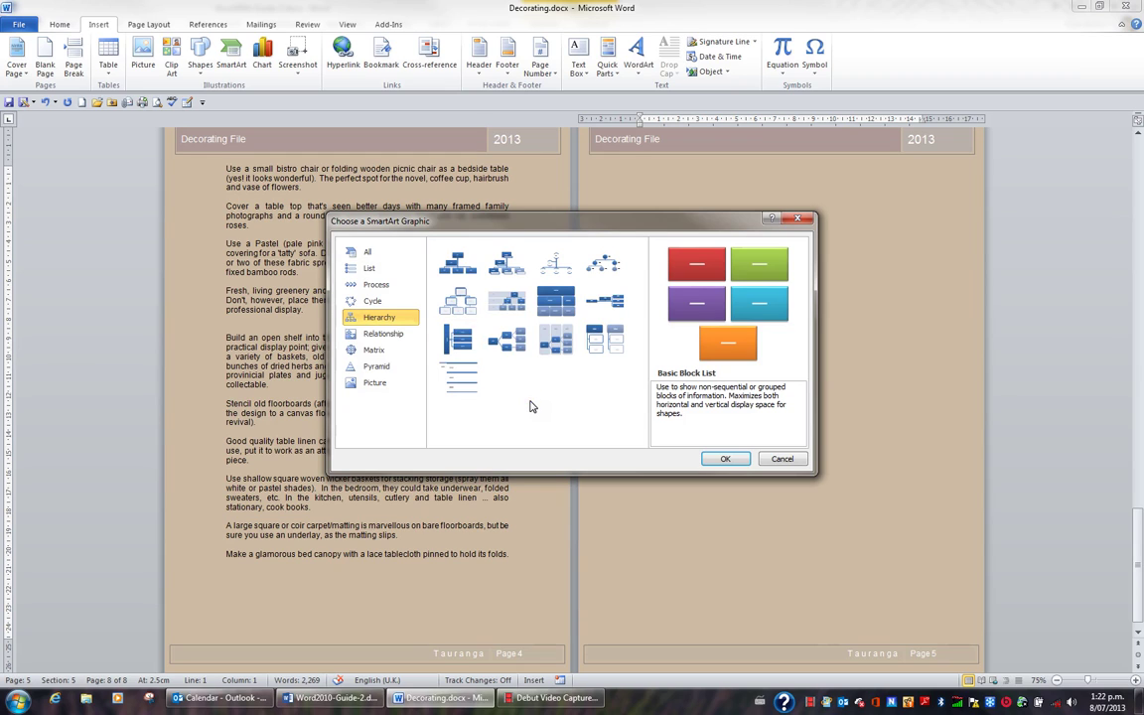
click(463, 266)
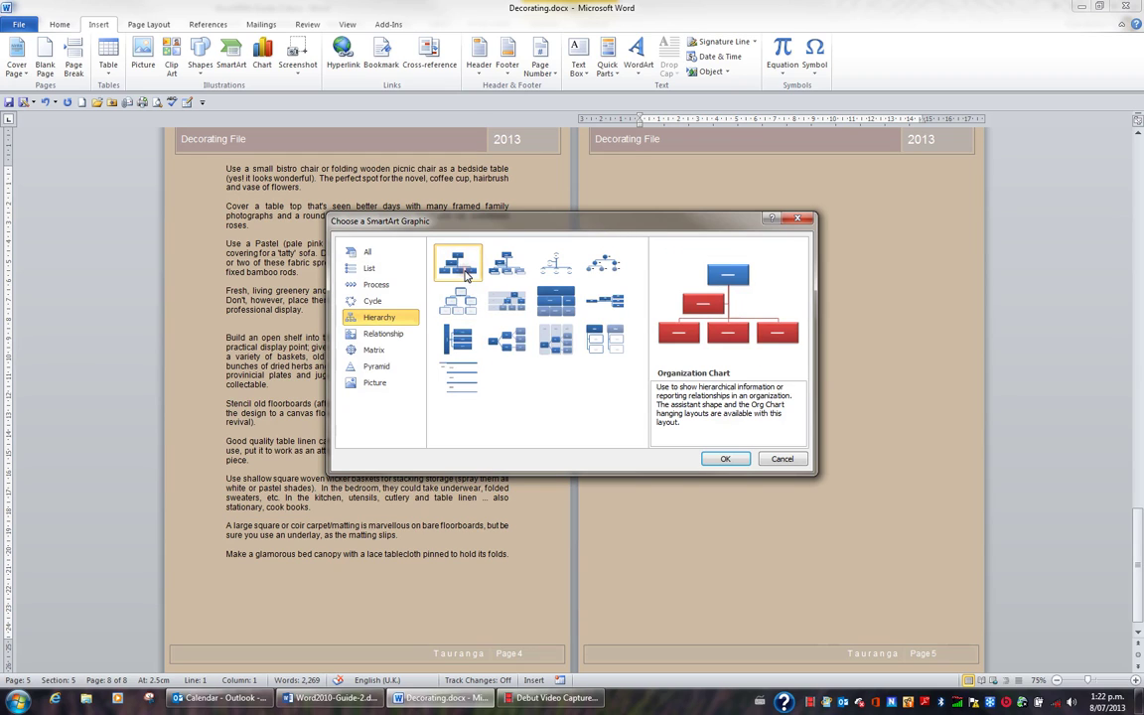
click(729, 460)
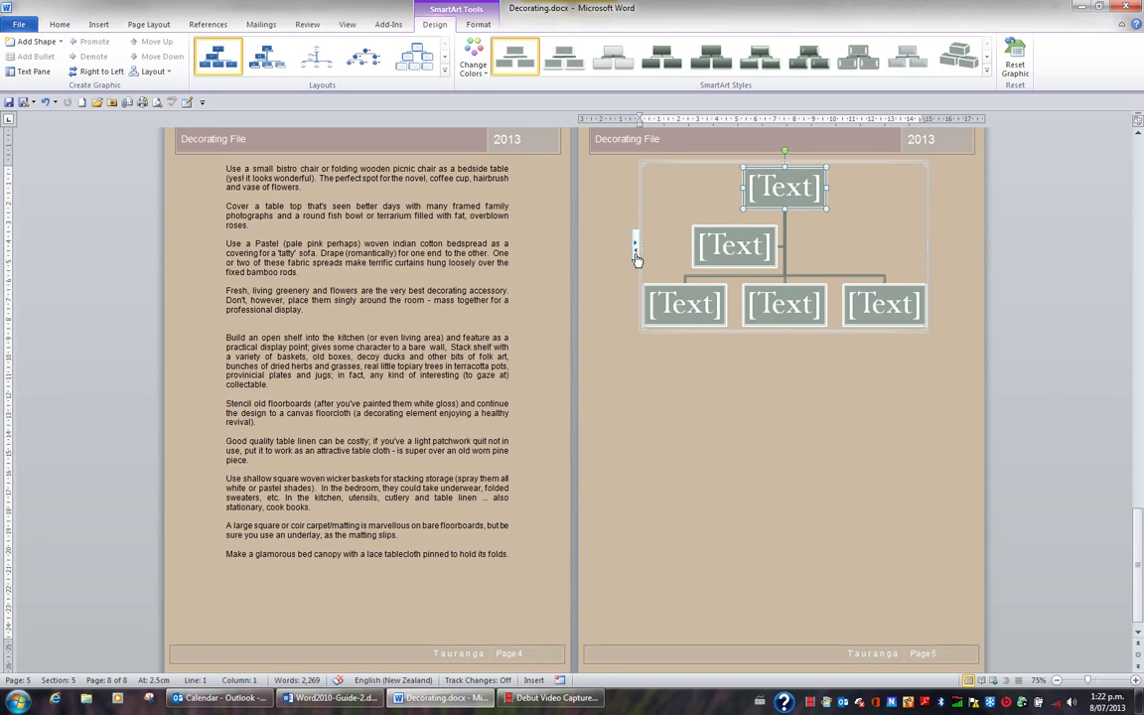
Toggle the SmartArt Text Pane closed and open again, leaving it showing.
click(636, 256)
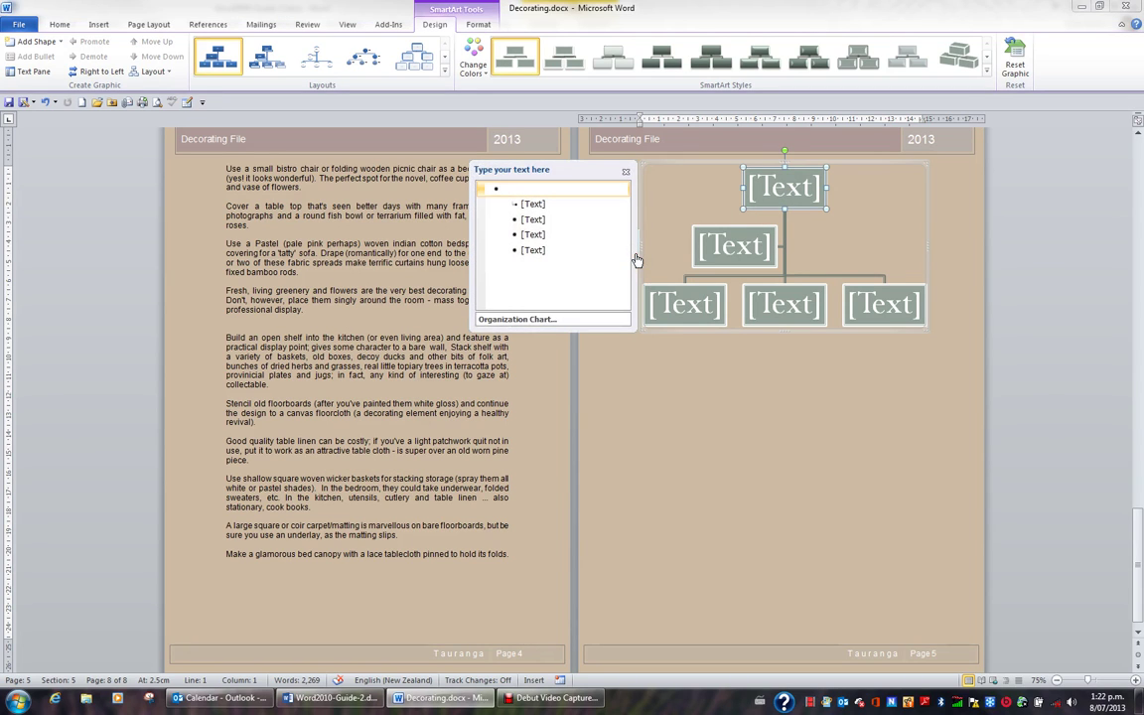
click(625, 174)
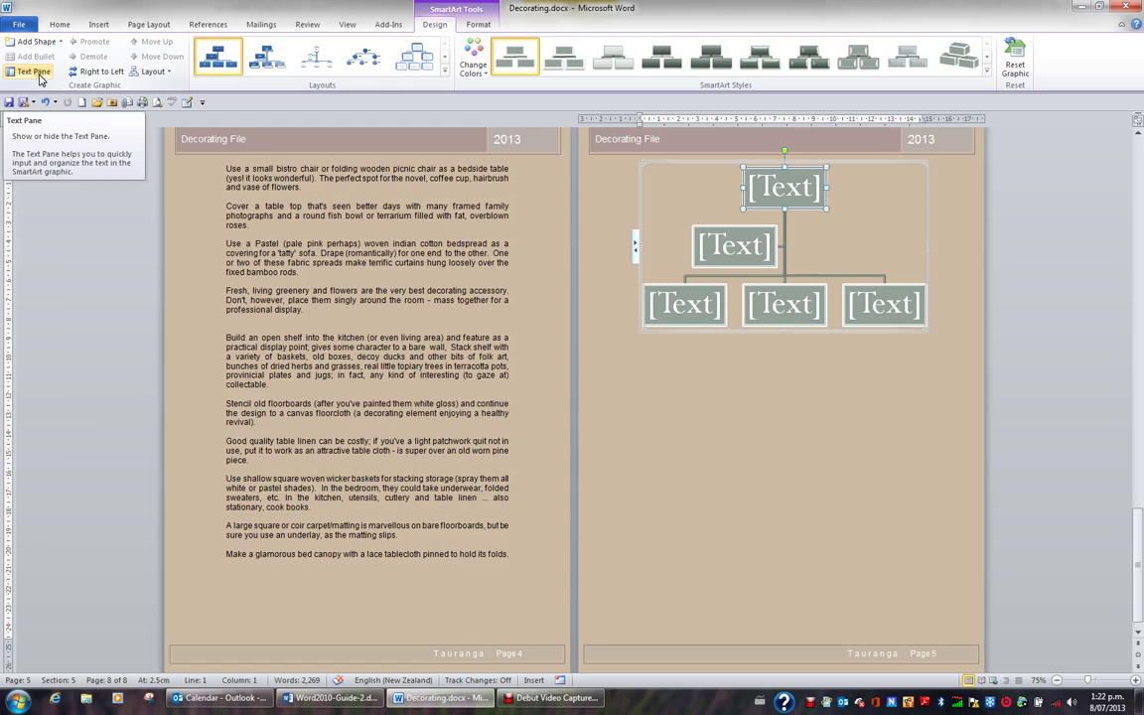
click(35, 73)
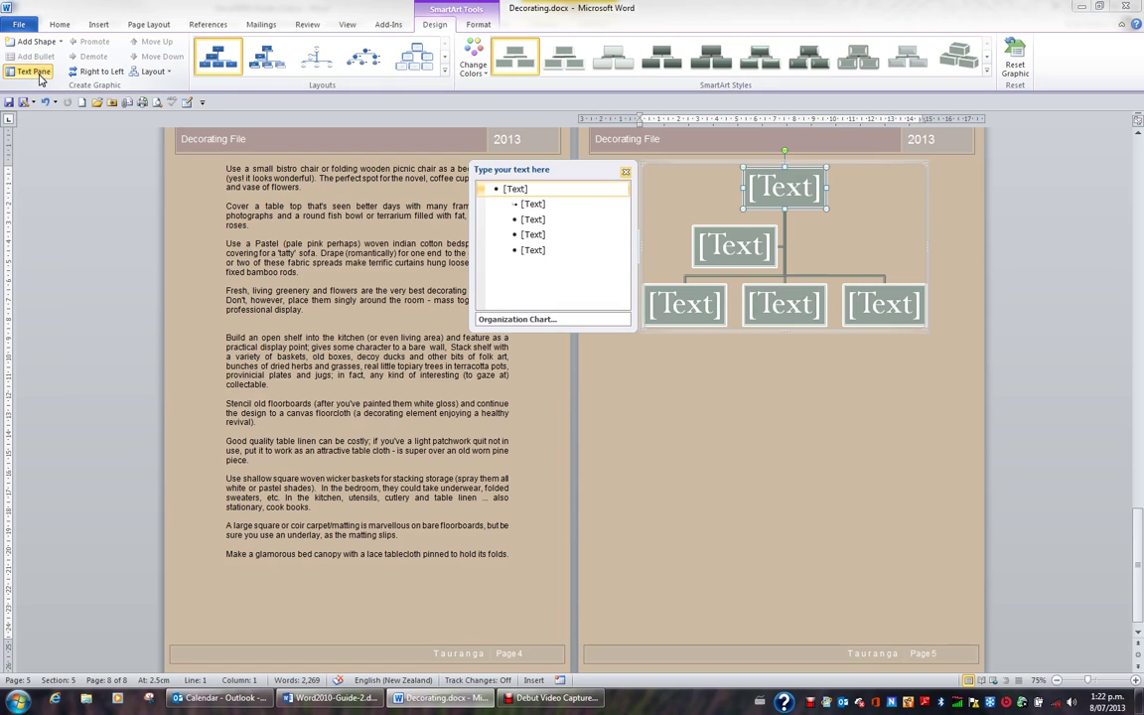
click(38, 76)
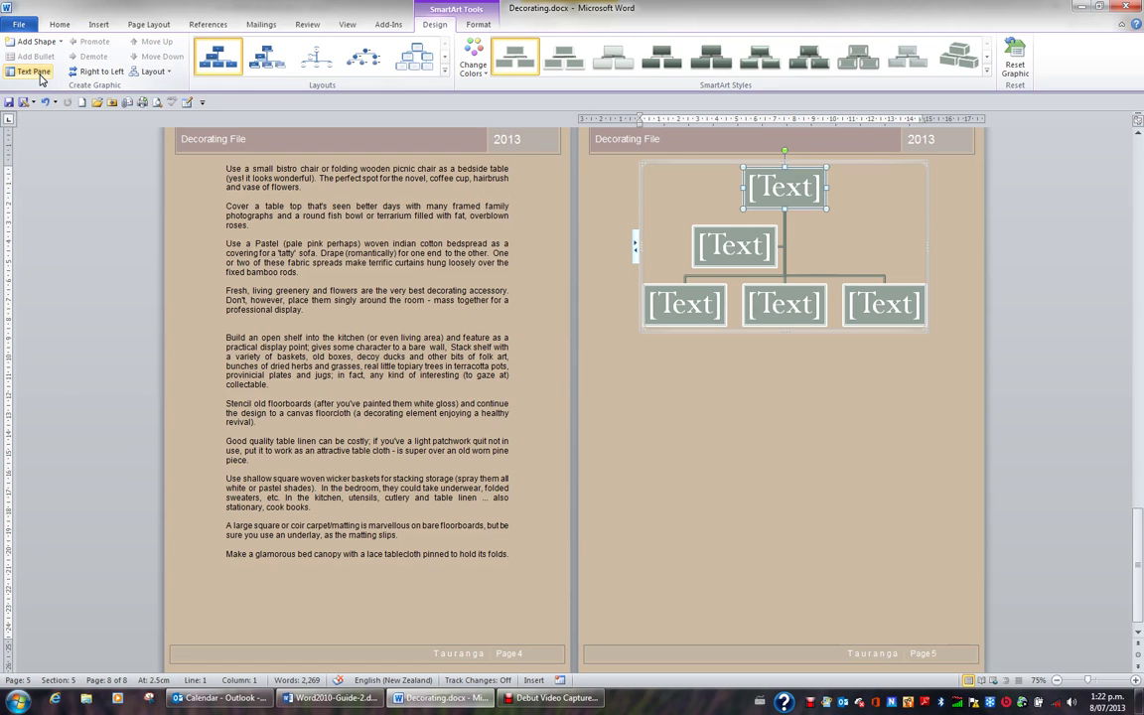
click(37, 75)
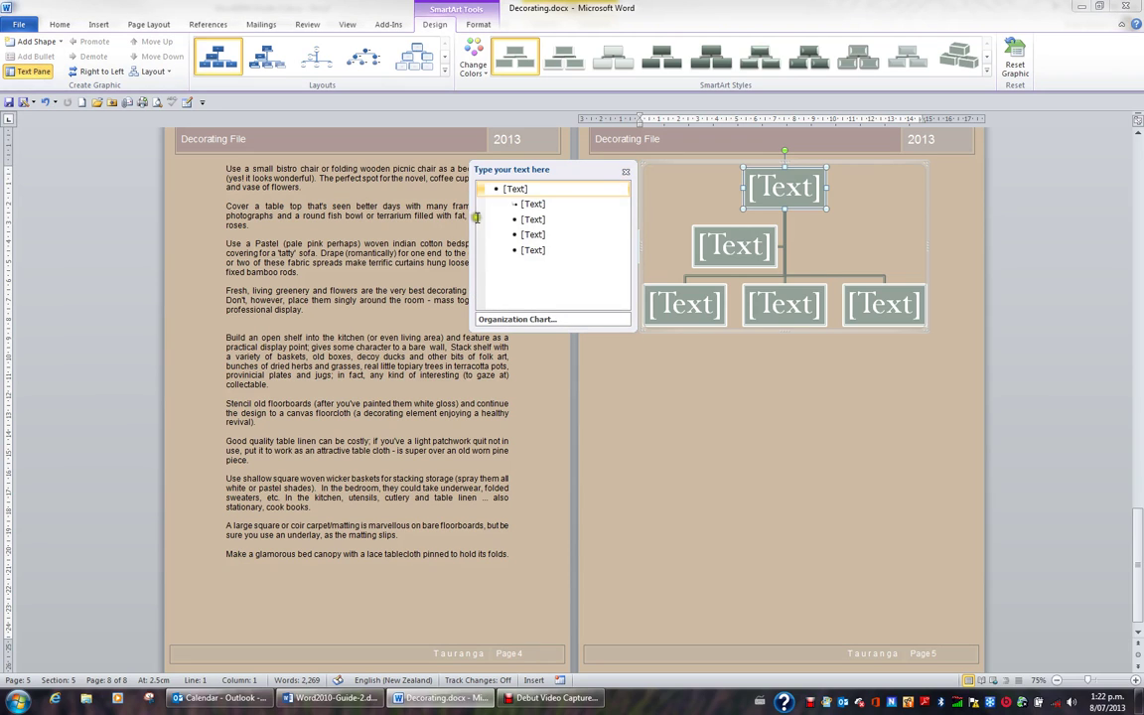
Enter the top person's full name in the first Text Pane bullet.
click(515, 189)
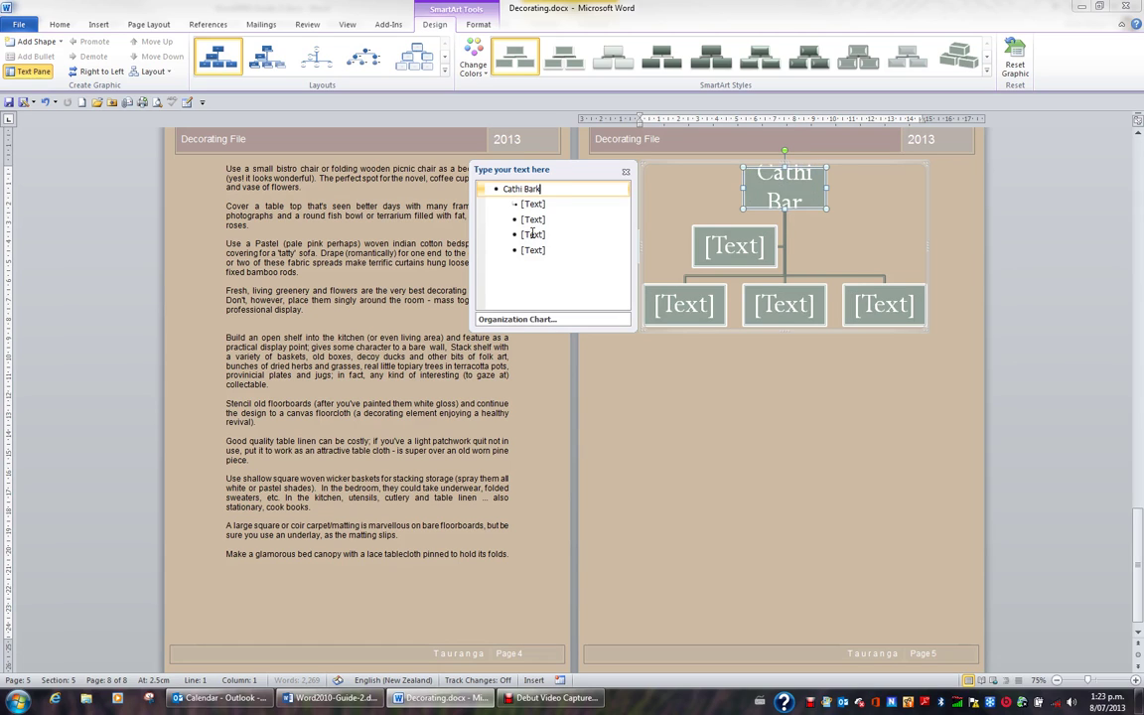
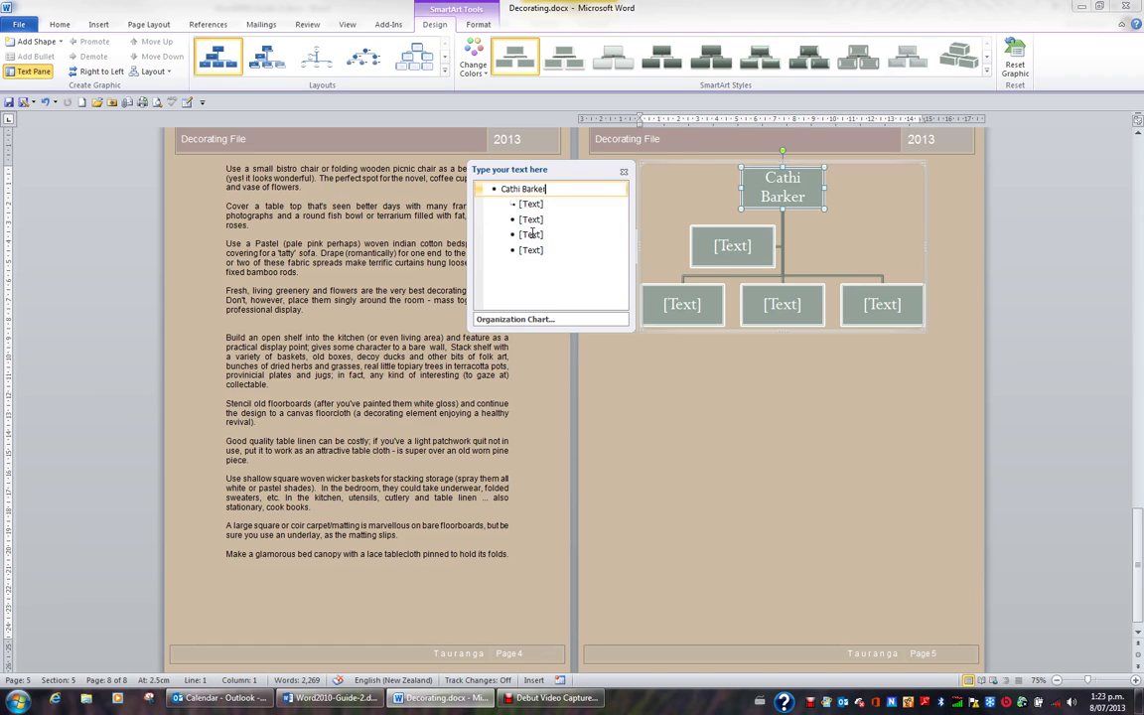
Close the Text Pane and type first names into the second-level box and three bottom-row boxes.
click(624, 171)
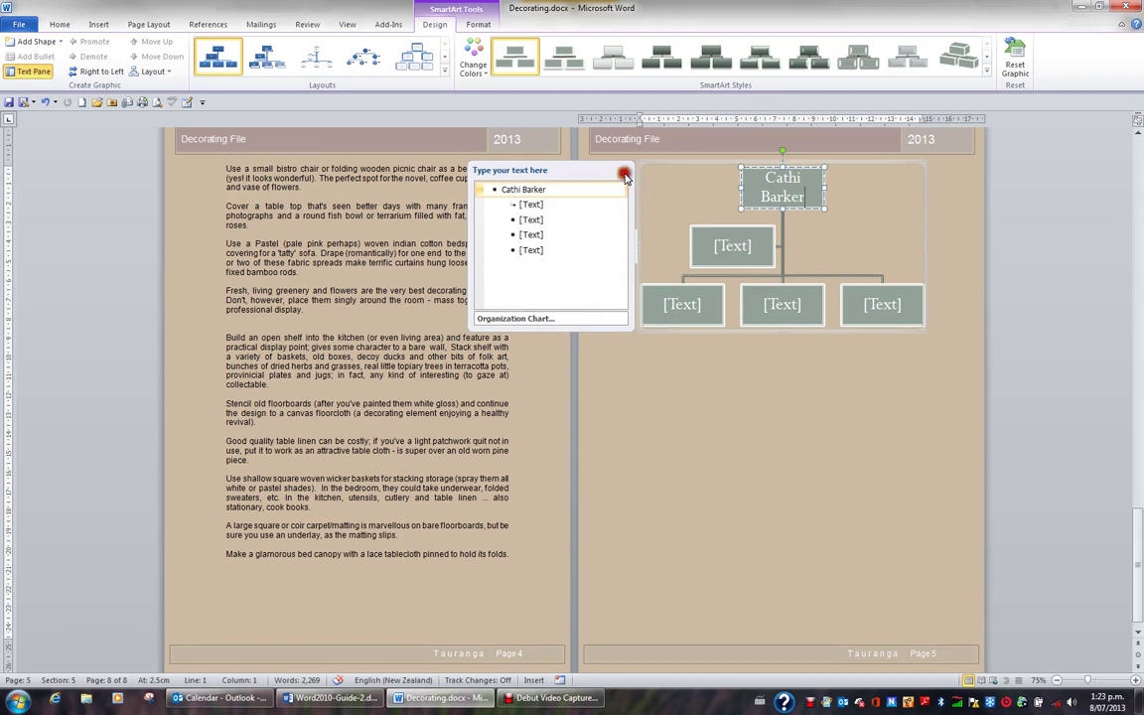
click(731, 245)
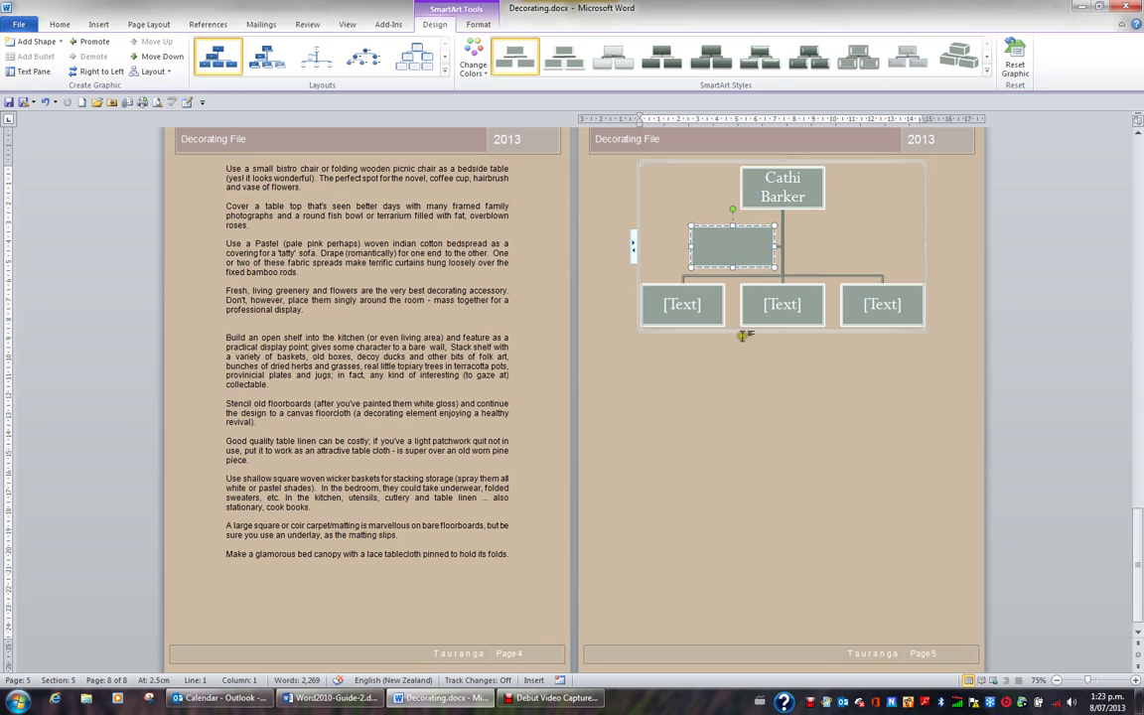
text(Dennis)
click(680, 303)
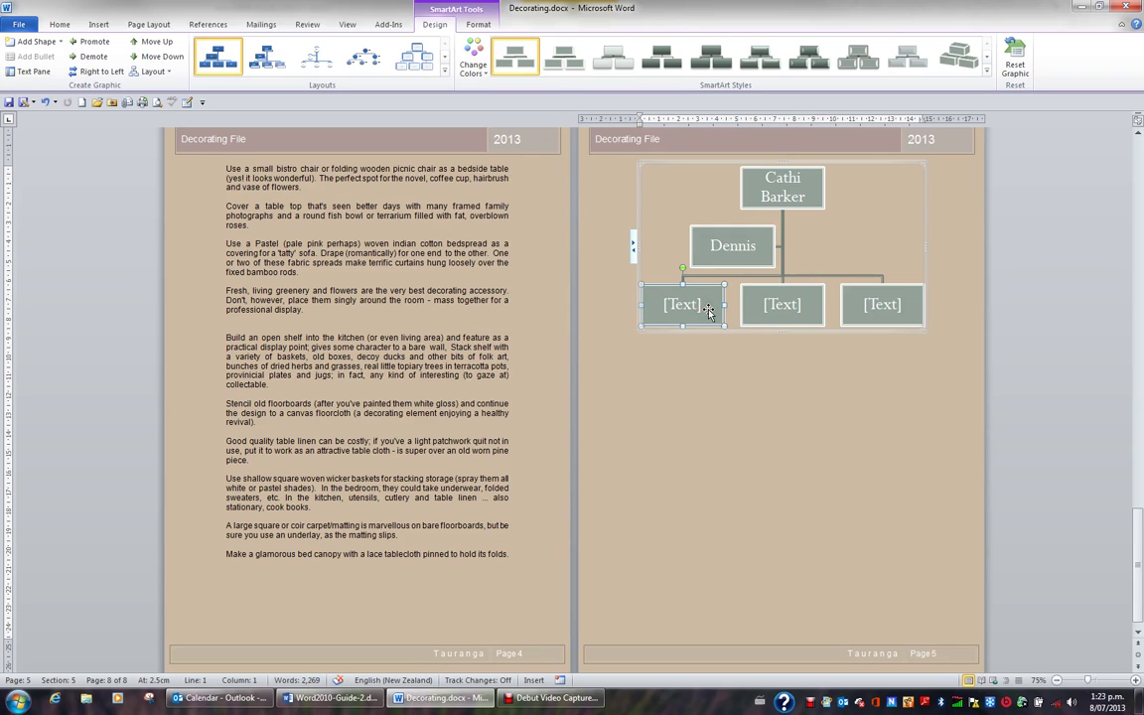
text(Megan)
click(751, 315)
text(Lean)
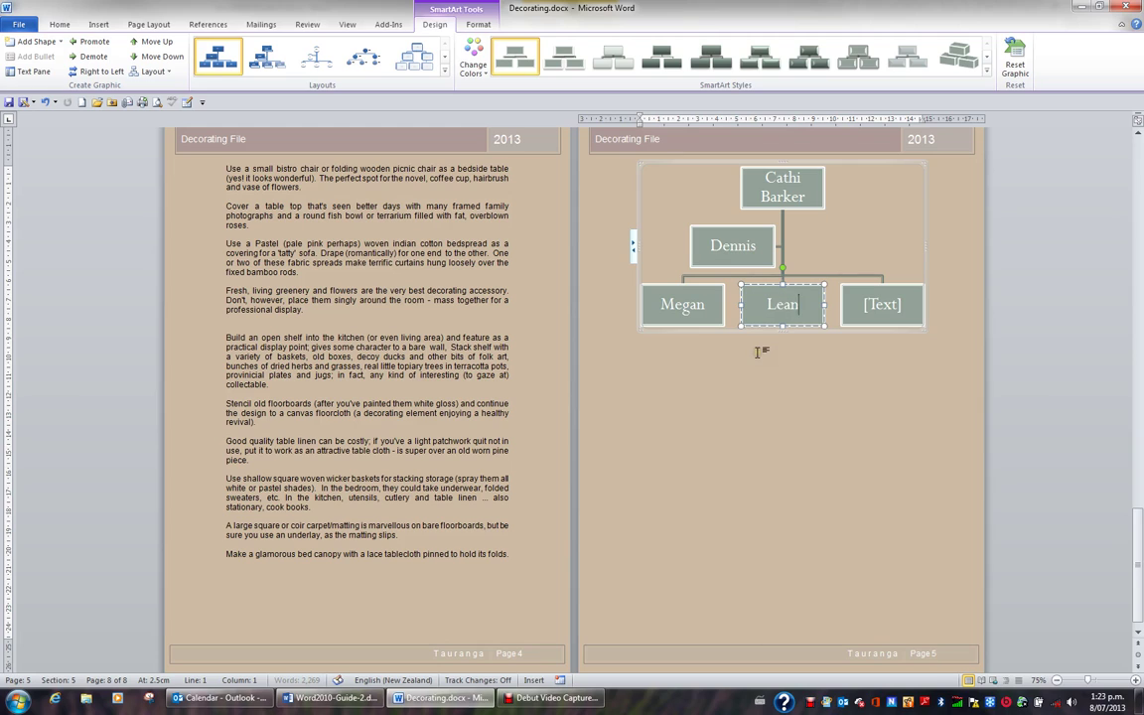
text(ne)
click(878, 314)
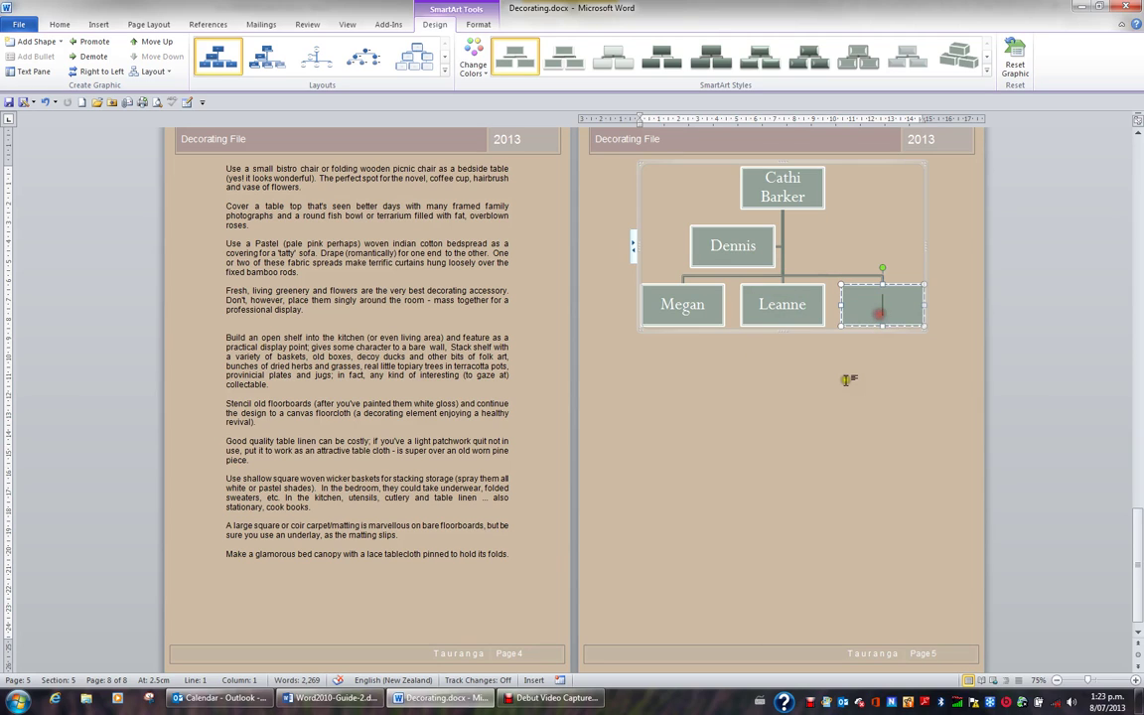
text(Roszarri)
Add a shape below the leftmost bottom-row box and type a first name into it.
click(702, 309)
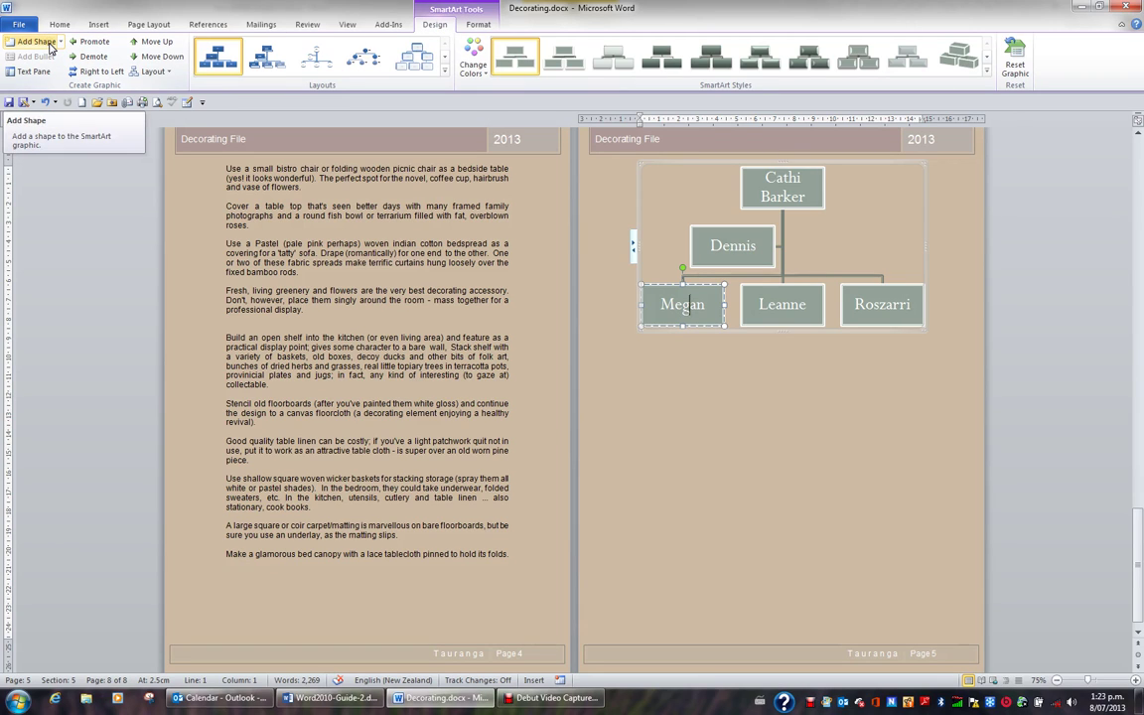
click(60, 43)
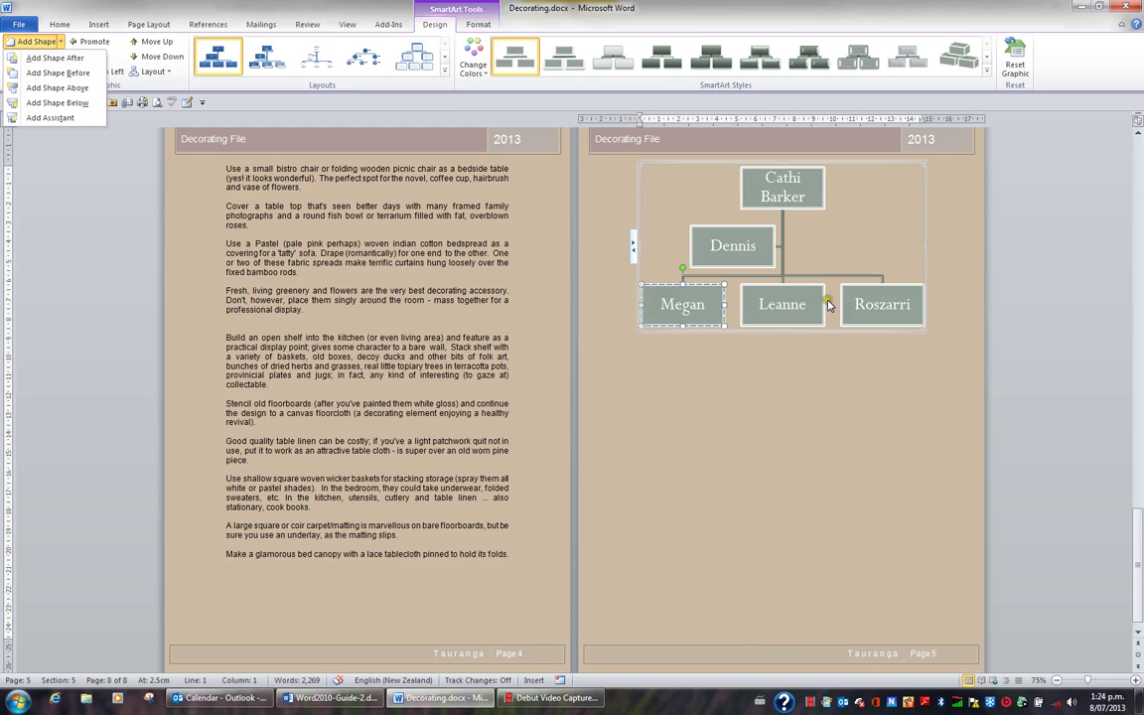
click(68, 120)
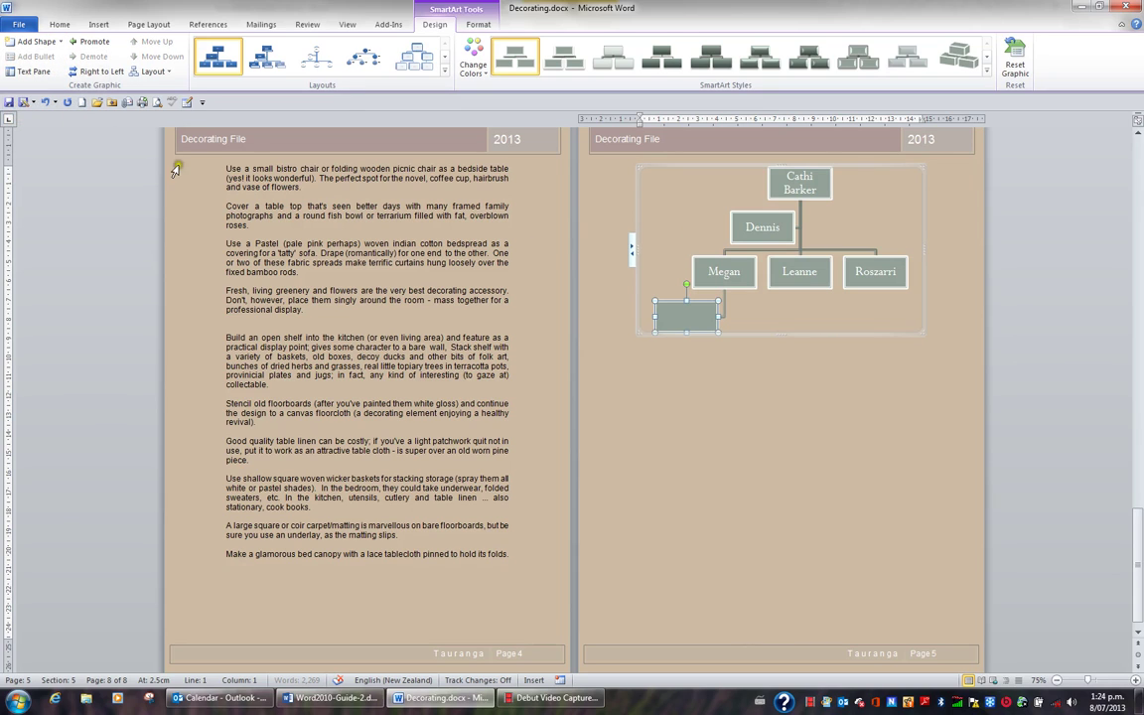
text(Mike)
Add a box beneath the leftmost bottom-row box and enter a first name in it.
click(739, 289)
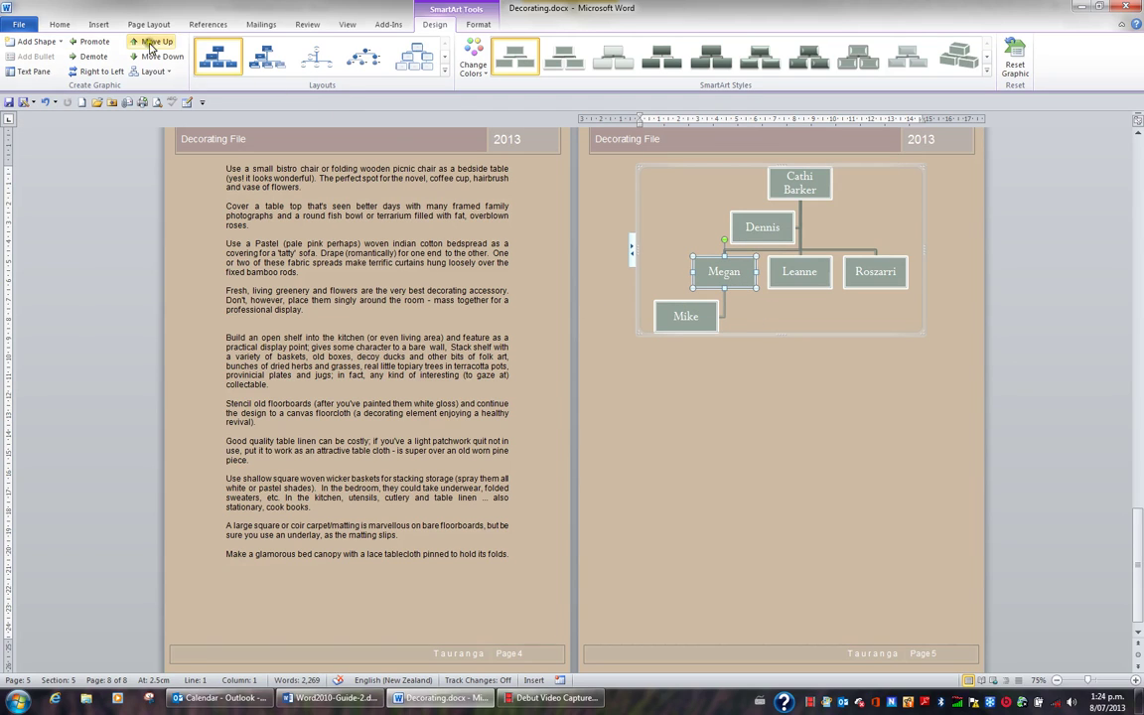
click(60, 43)
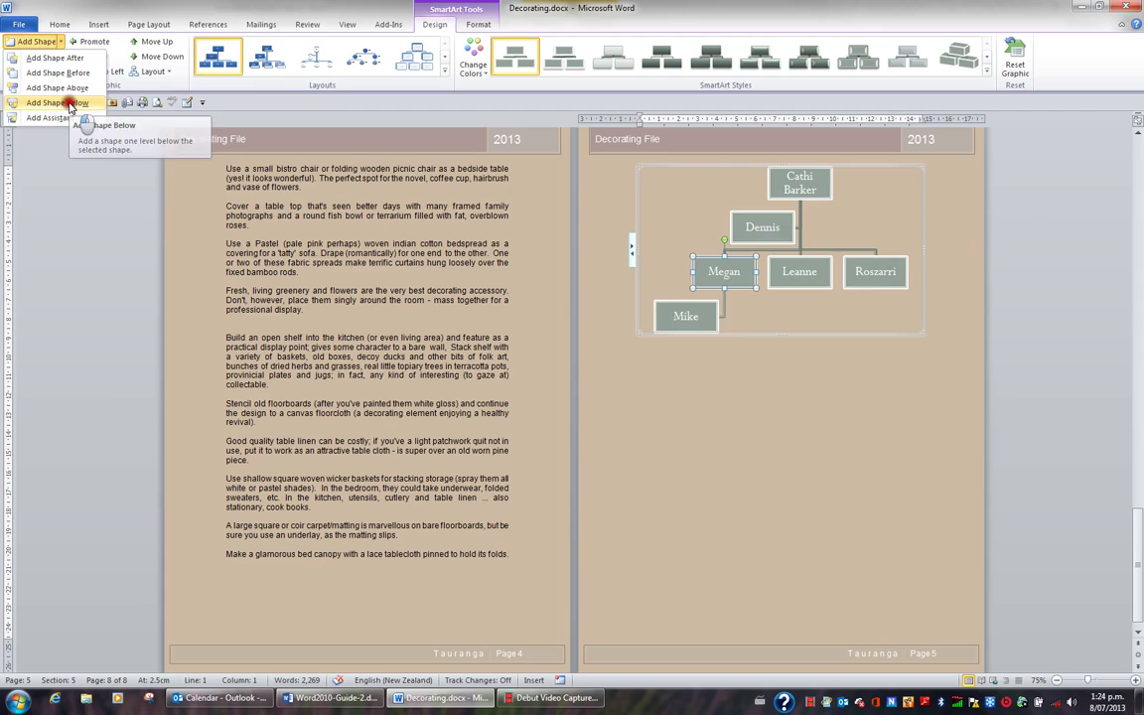
click(58, 103)
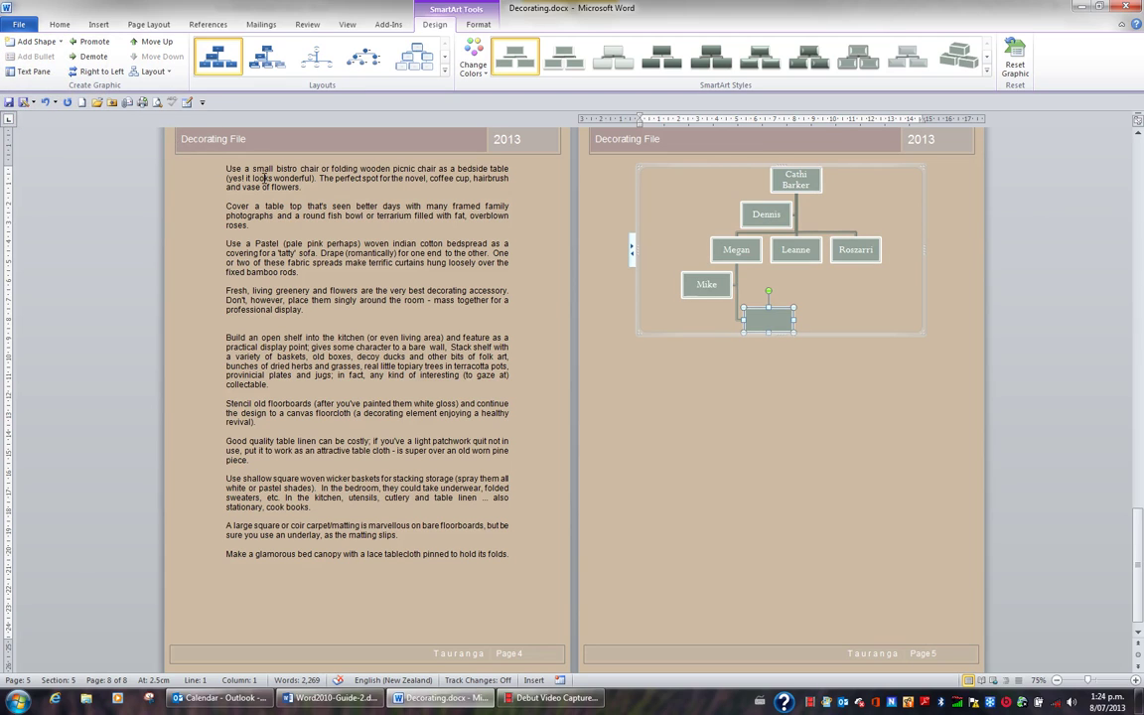
text(Cat)
Add another box below the lowest left-branch box and enter a second first name.
click(733, 256)
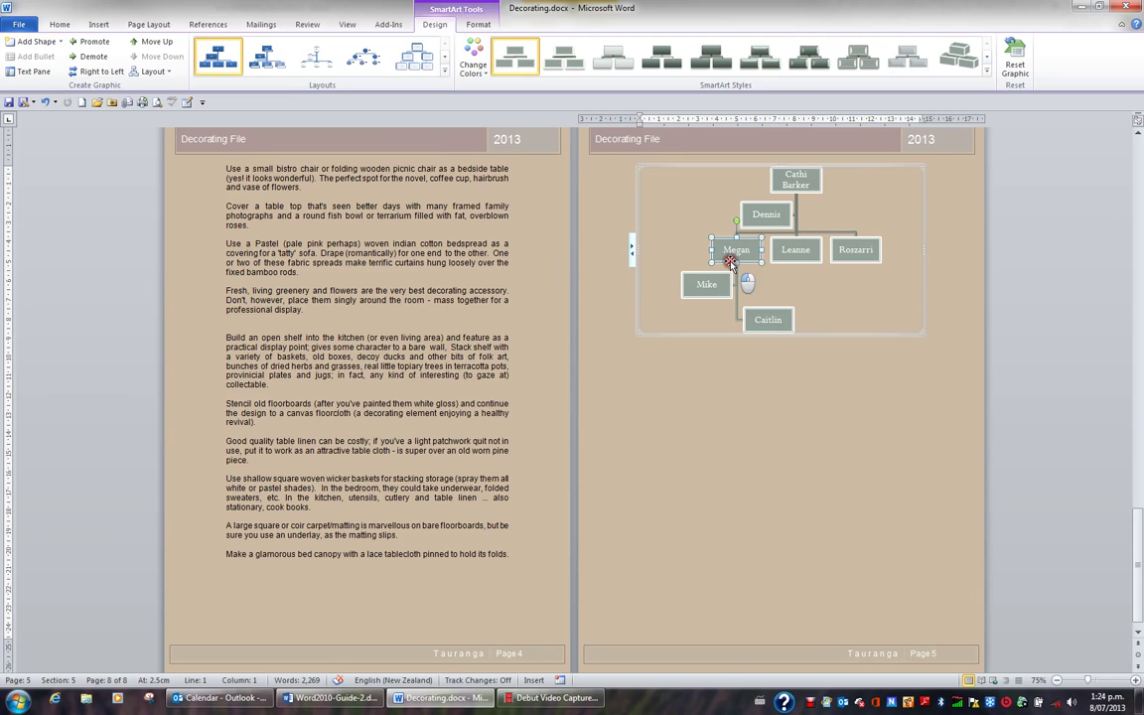
click(61, 41)
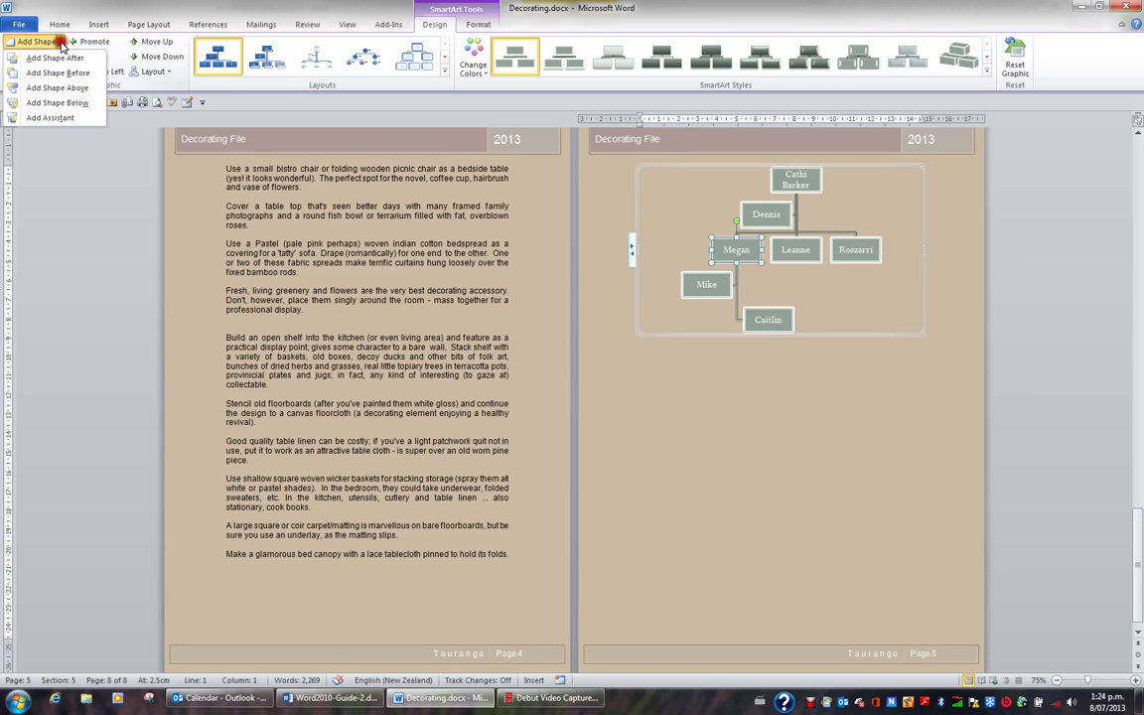
click(59, 104)
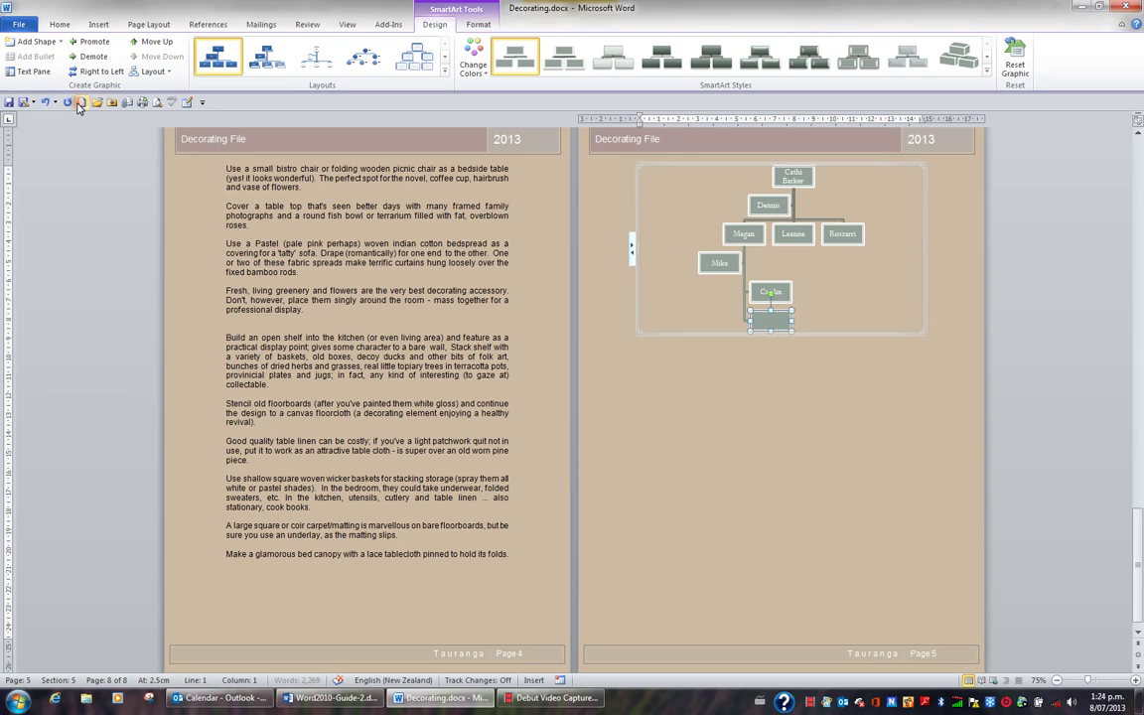
text(Jack)
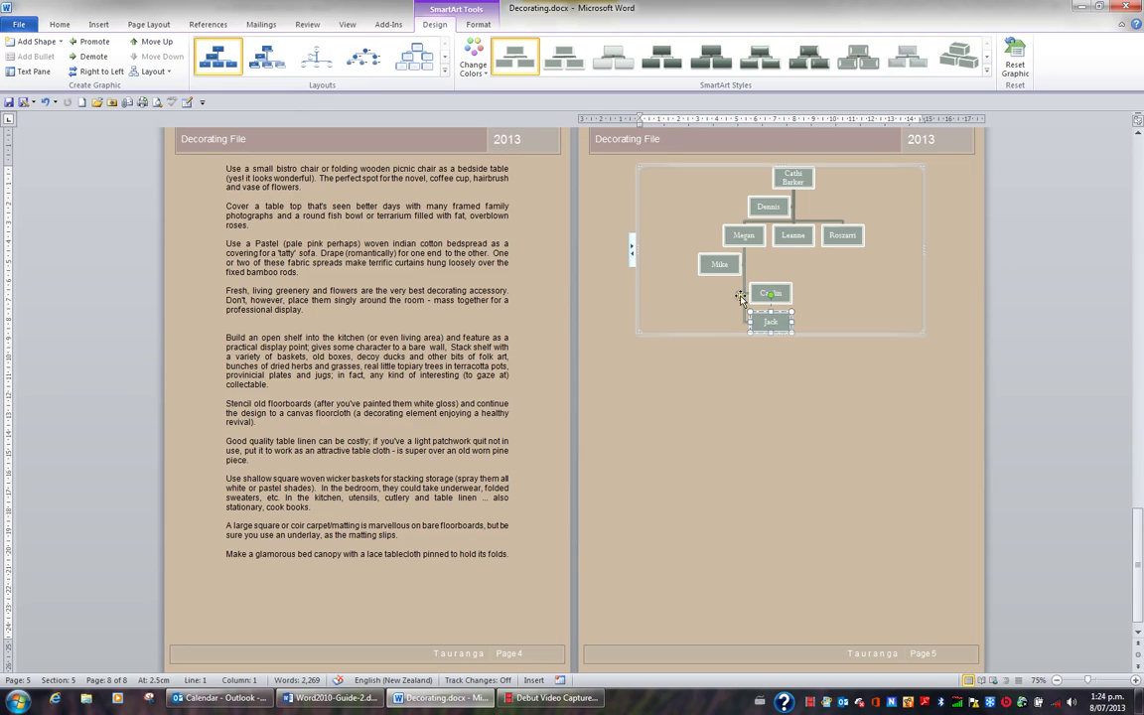
Set the left-hand middle-row manager's branch to the Standard layout.
click(746, 241)
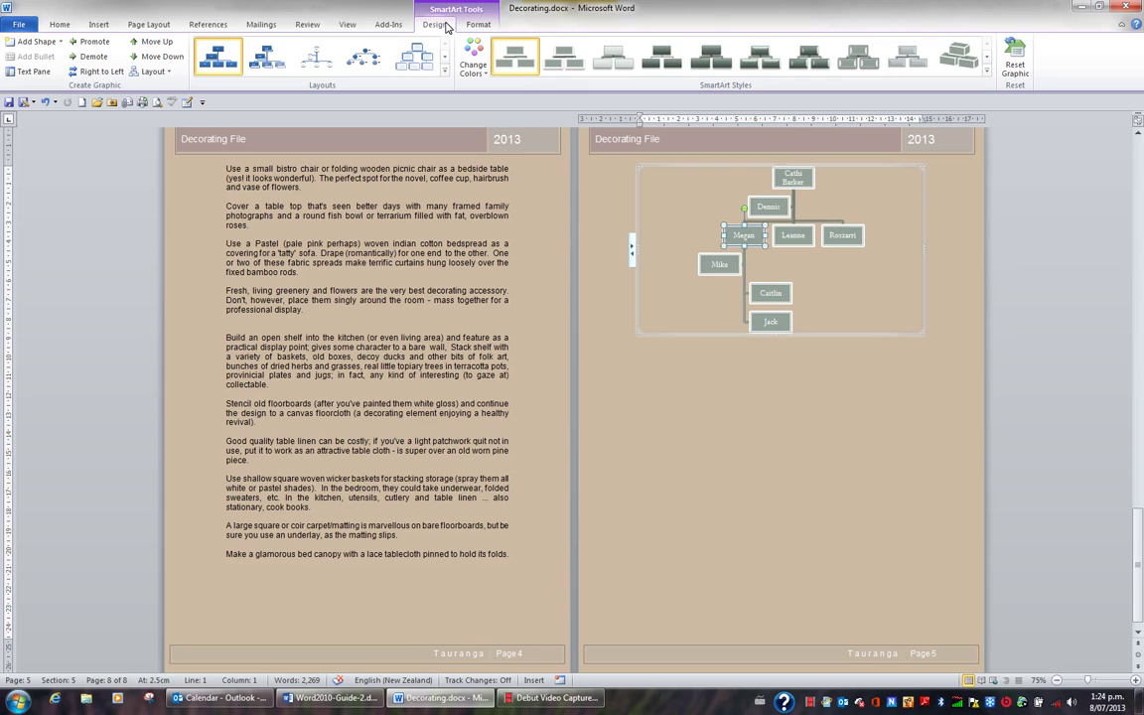
click(167, 75)
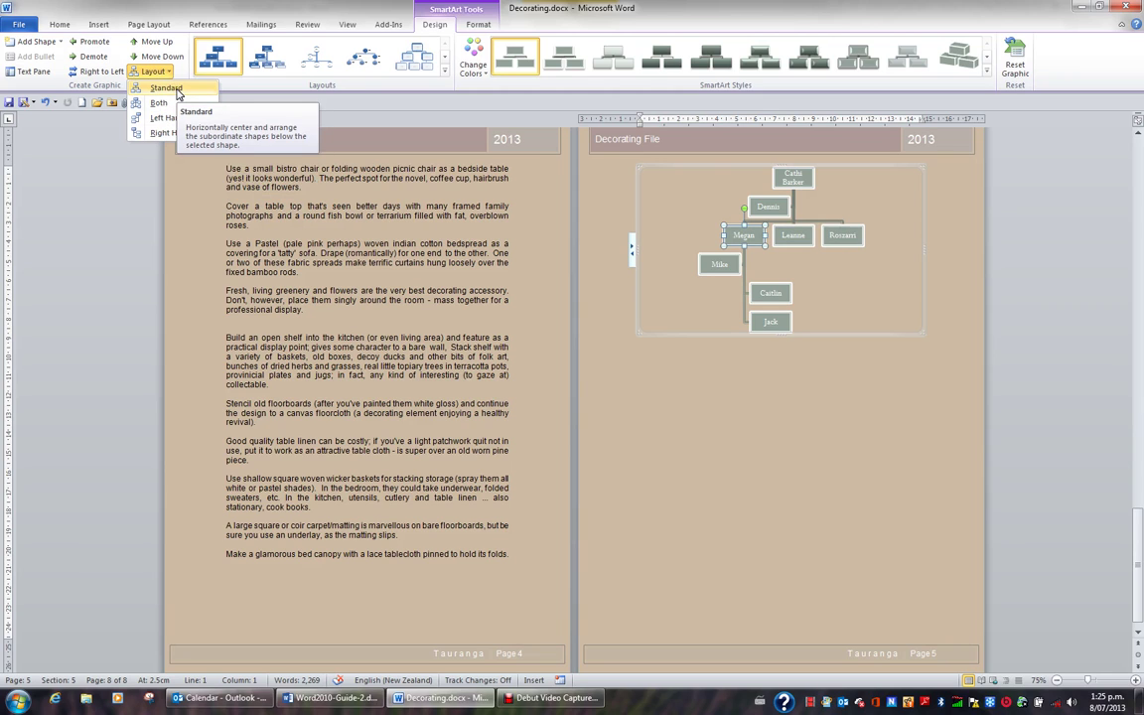
click(167, 88)
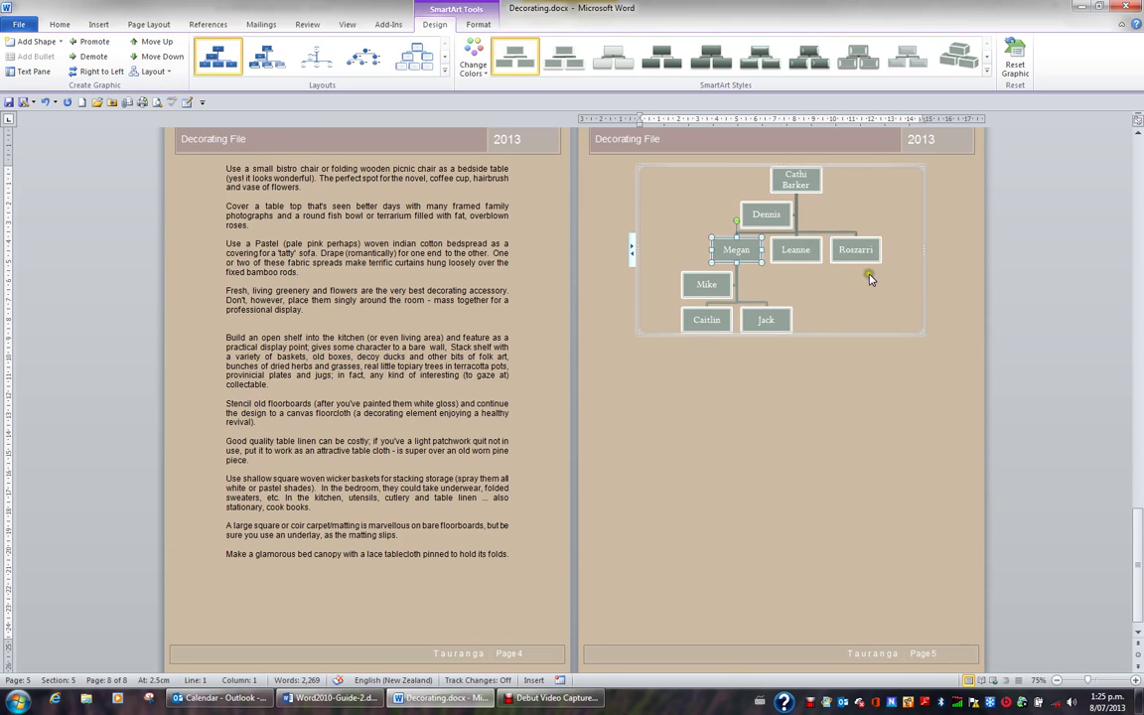
Add a box below the middle manager and type the new report's first name.
click(801, 253)
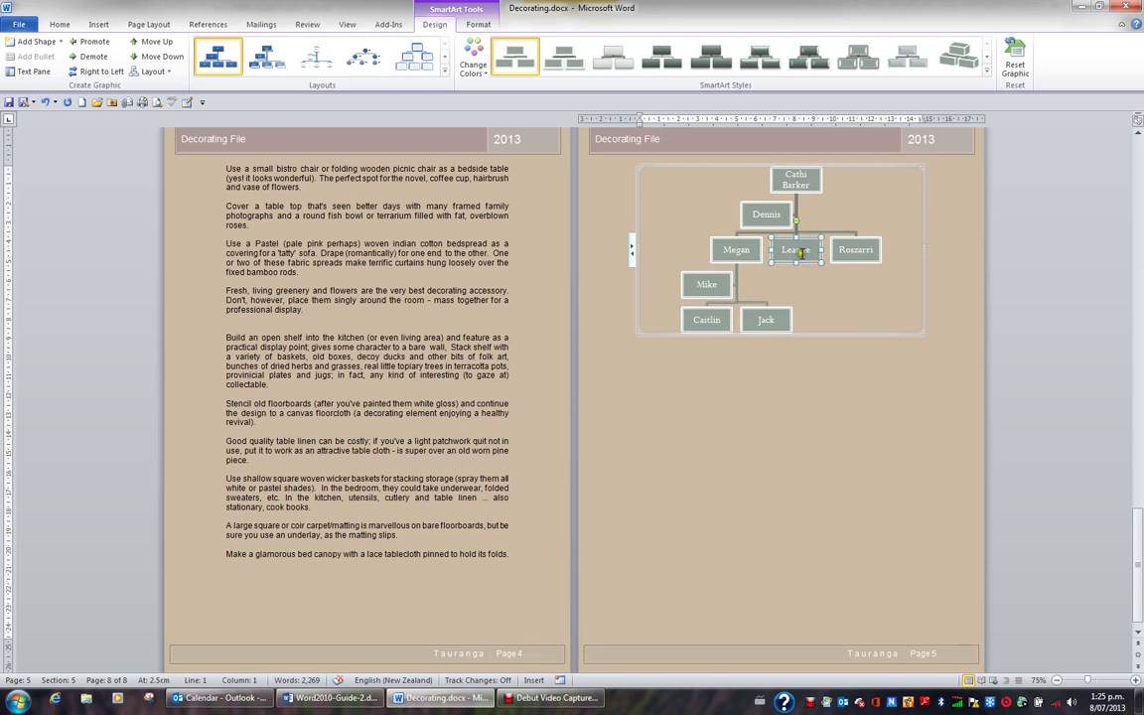
click(60, 41)
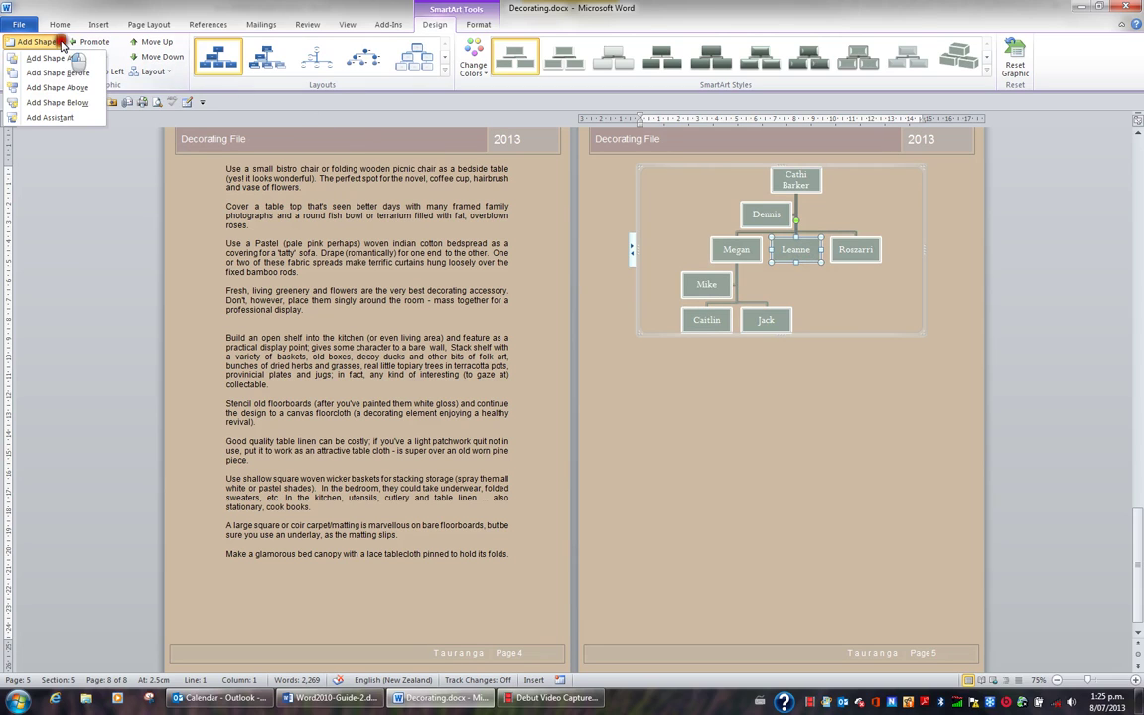
click(71, 103)
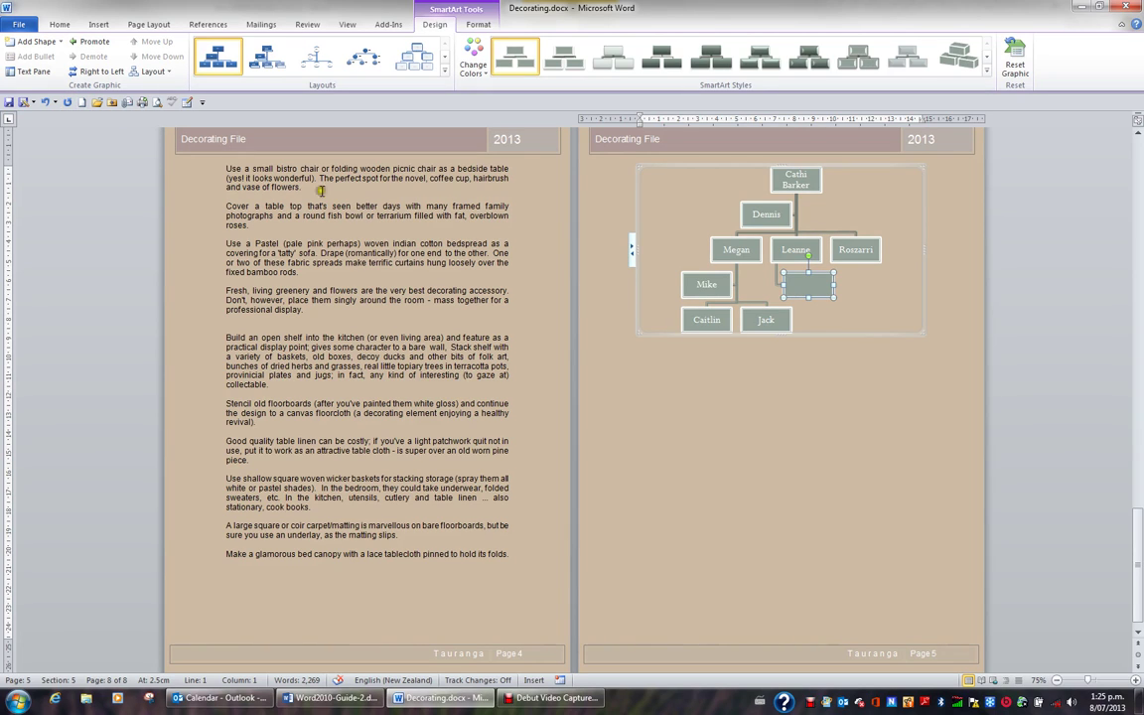
text(Margaret)
Set the middle manager's branch to the Left Hanging layout.
click(785, 262)
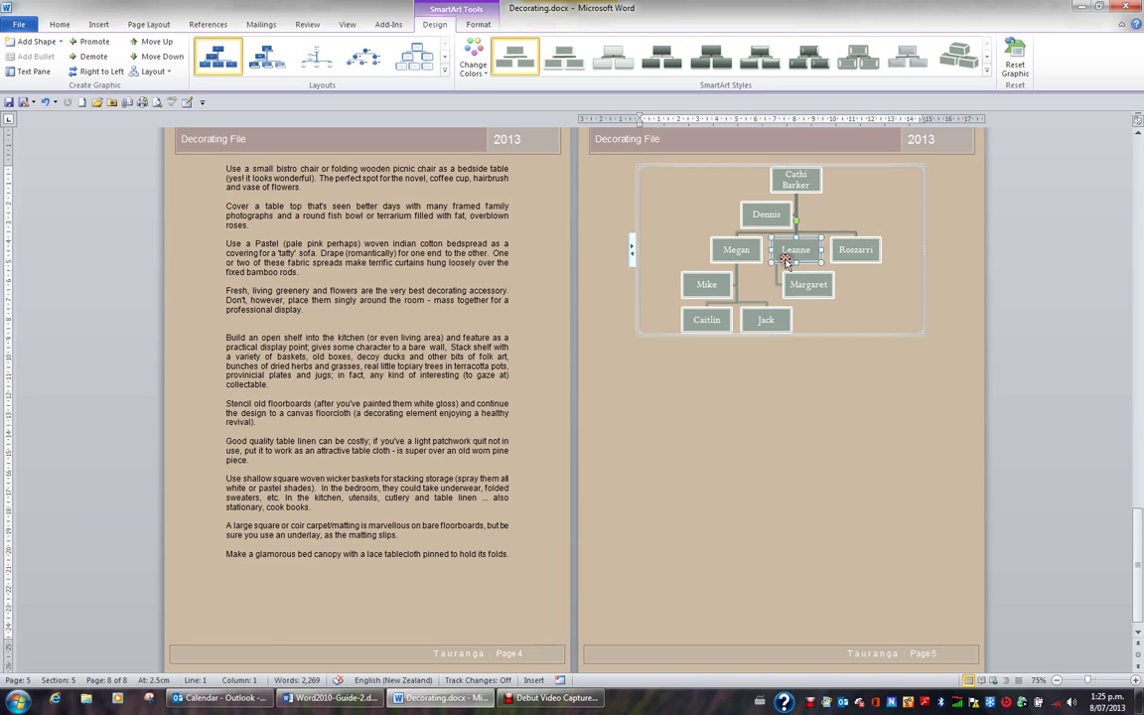
click(165, 74)
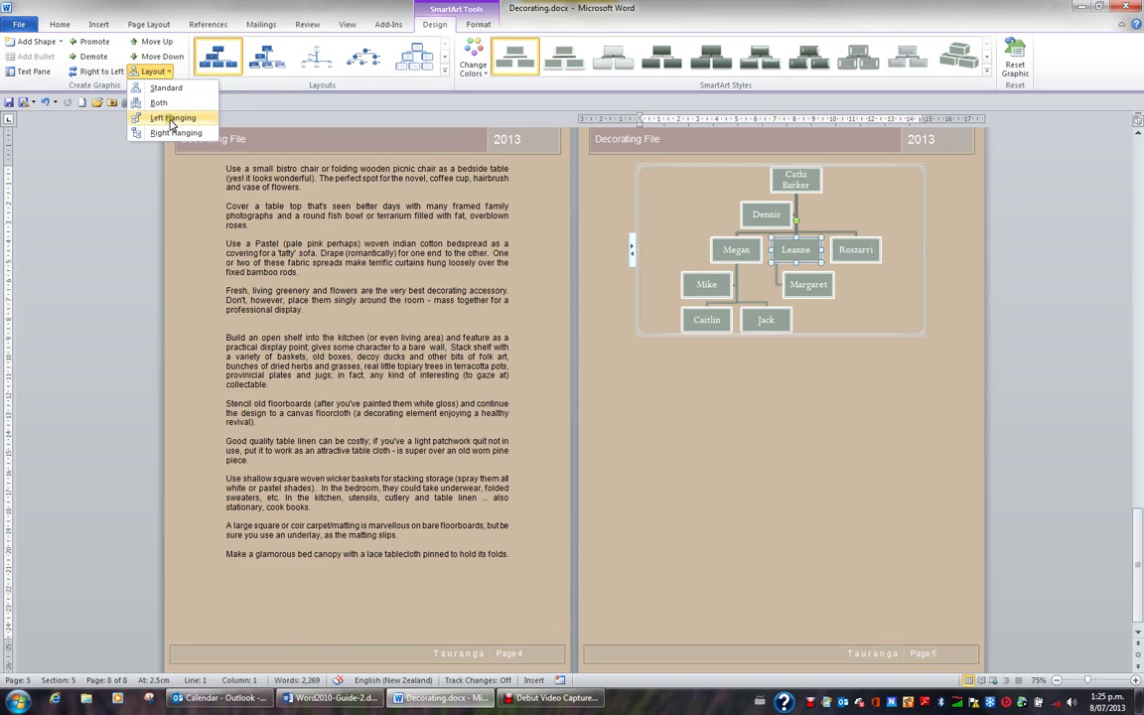
click(171, 121)
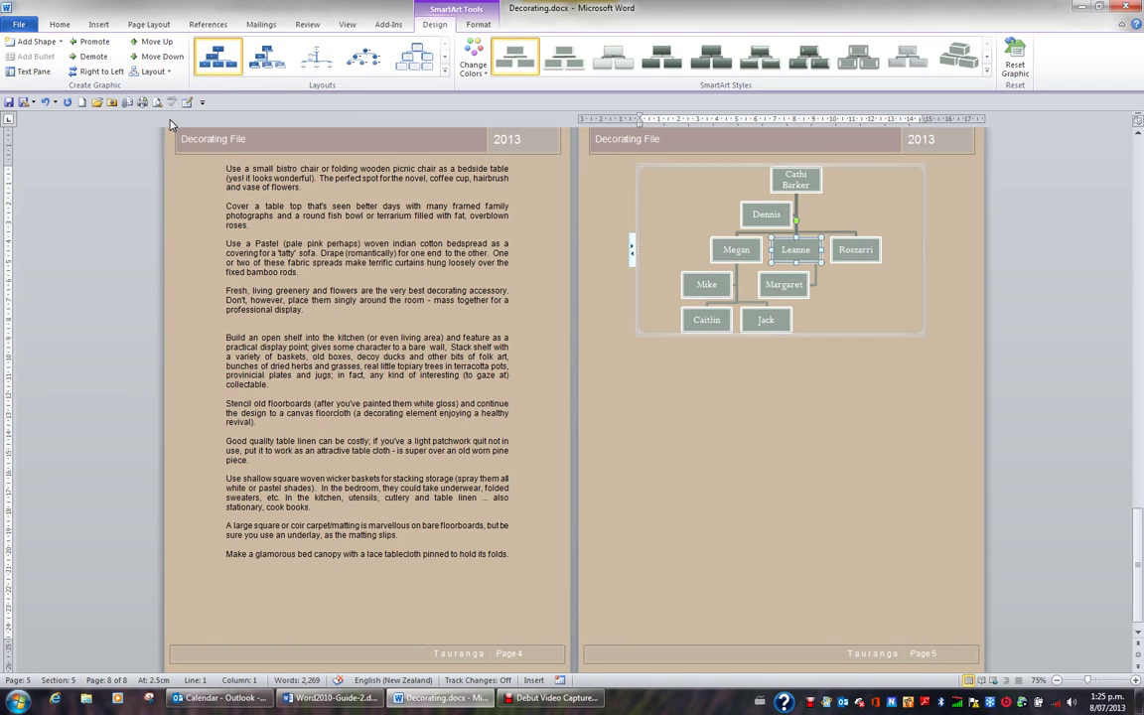
Add an assistant to the right-hand middle-row manager and type the assistant's first name.
click(873, 261)
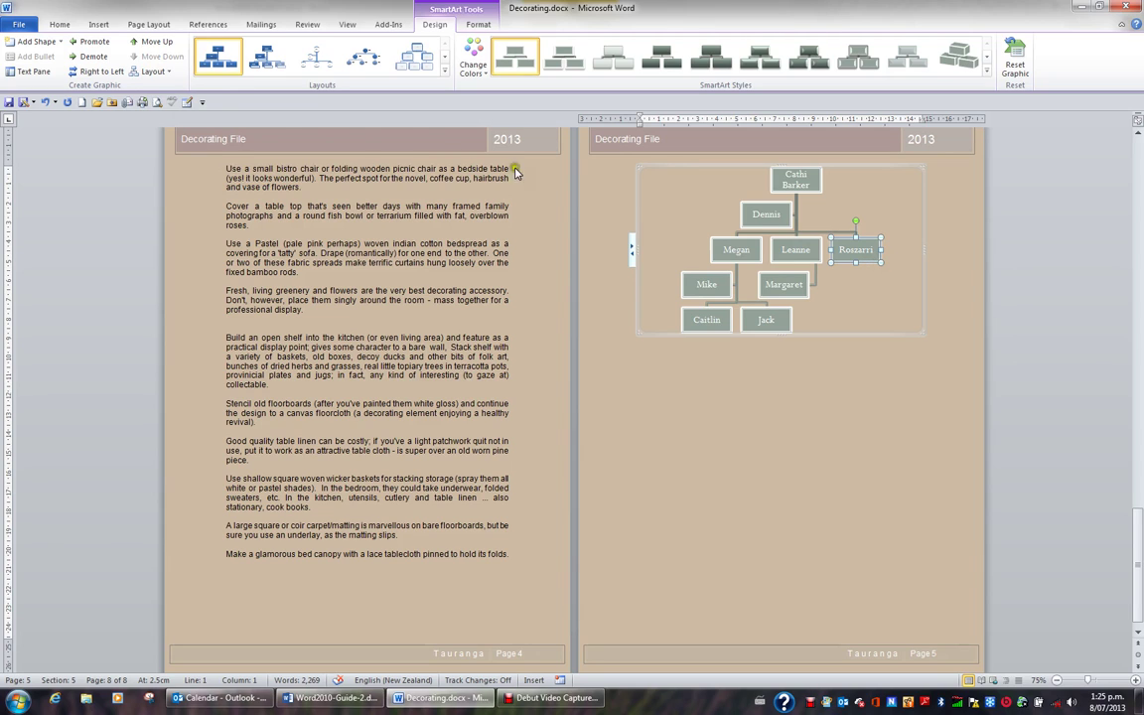
click(61, 43)
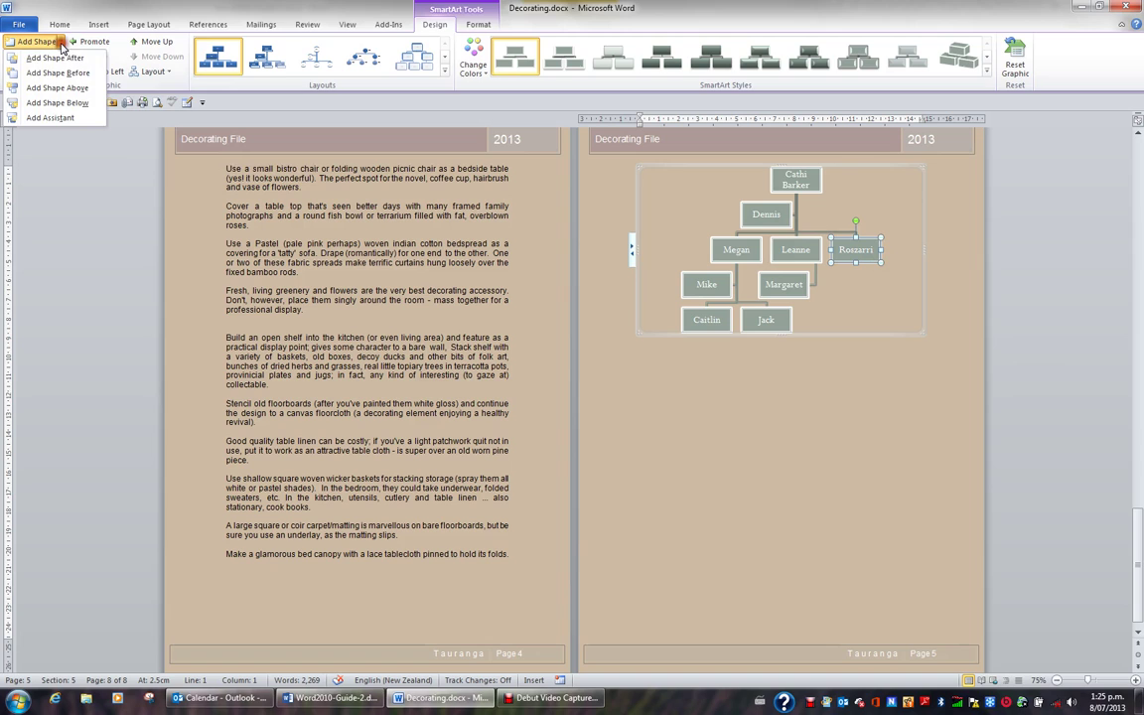
click(70, 118)
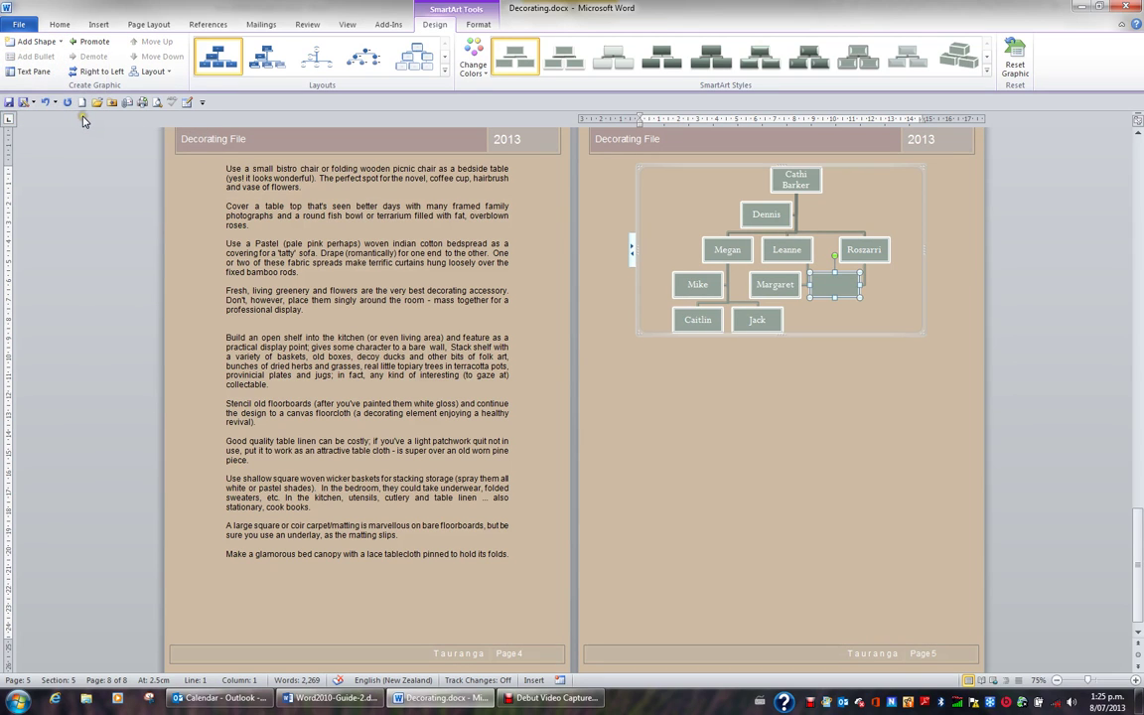
text(Neil)
Add two report boxes below the right-hand manager with Add Shape Below.
click(866, 256)
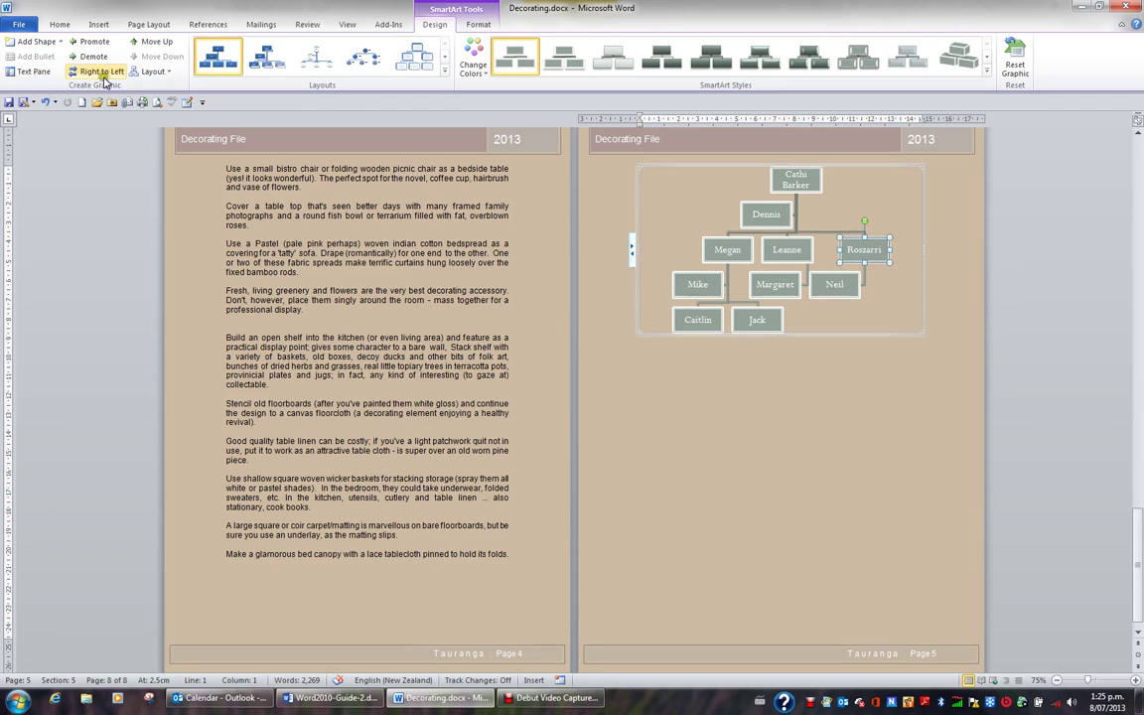
click(60, 42)
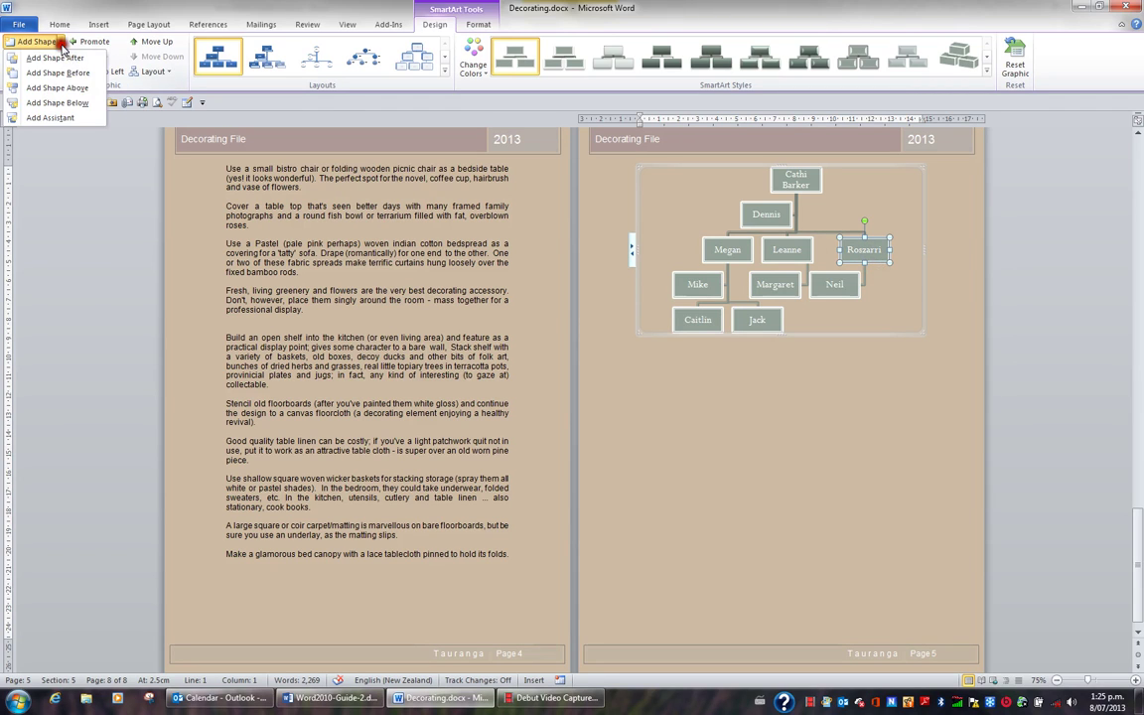
click(79, 103)
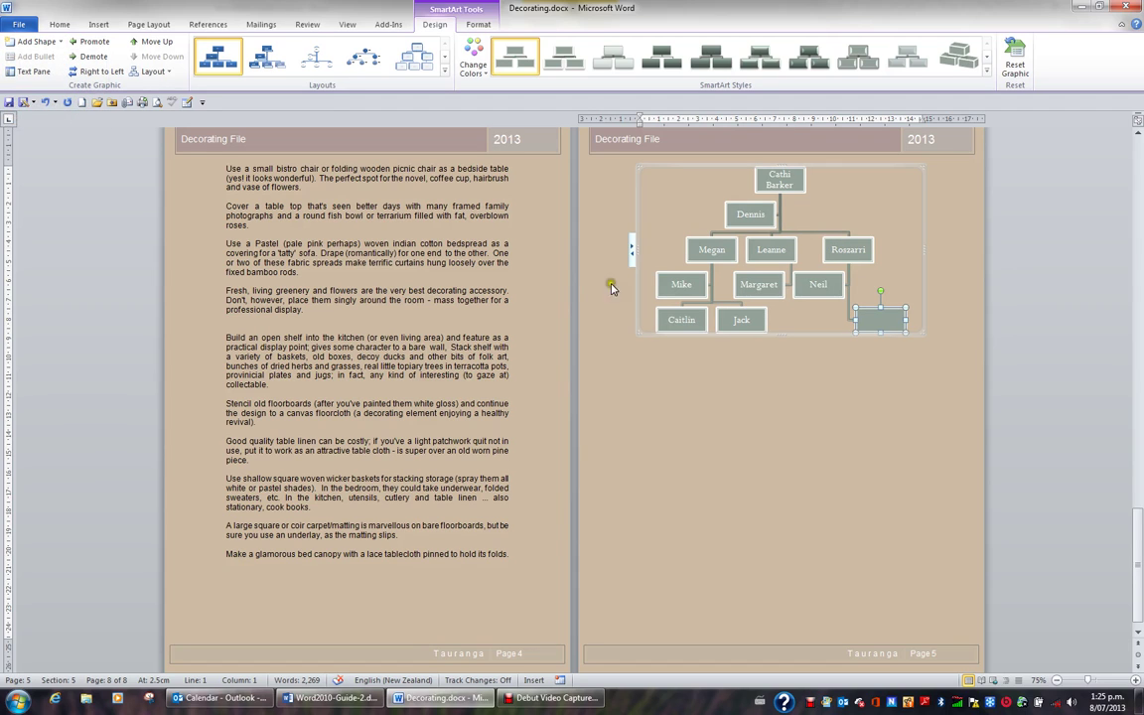
click(839, 257)
click(61, 42)
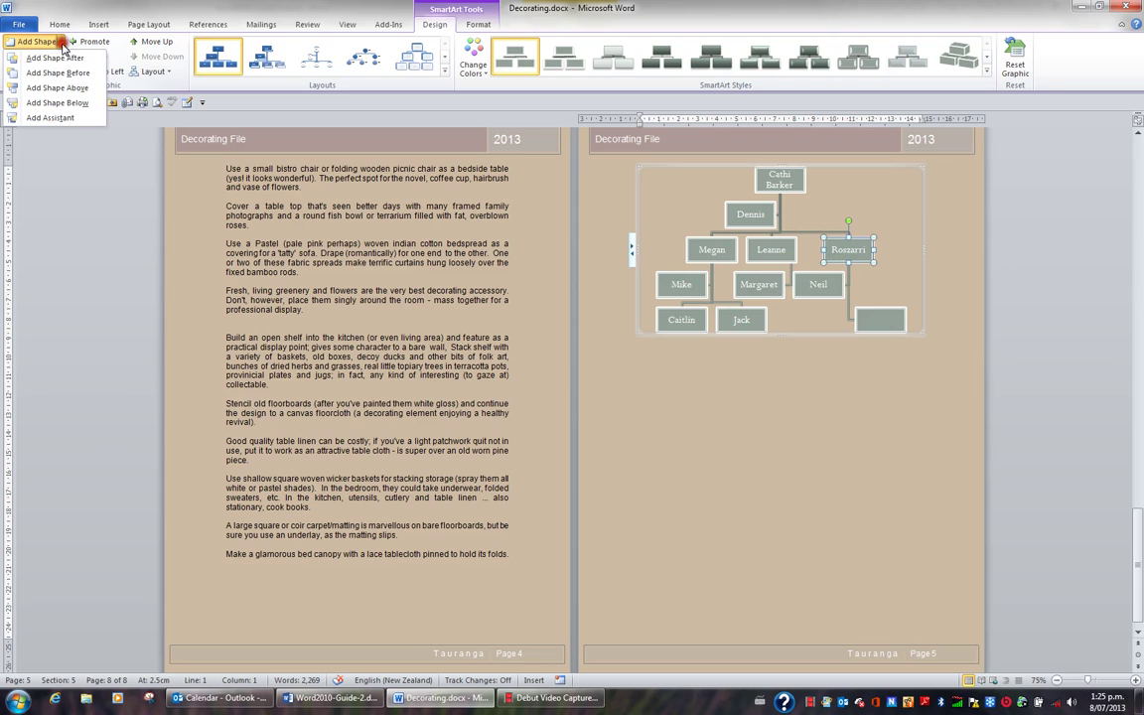
click(57, 103)
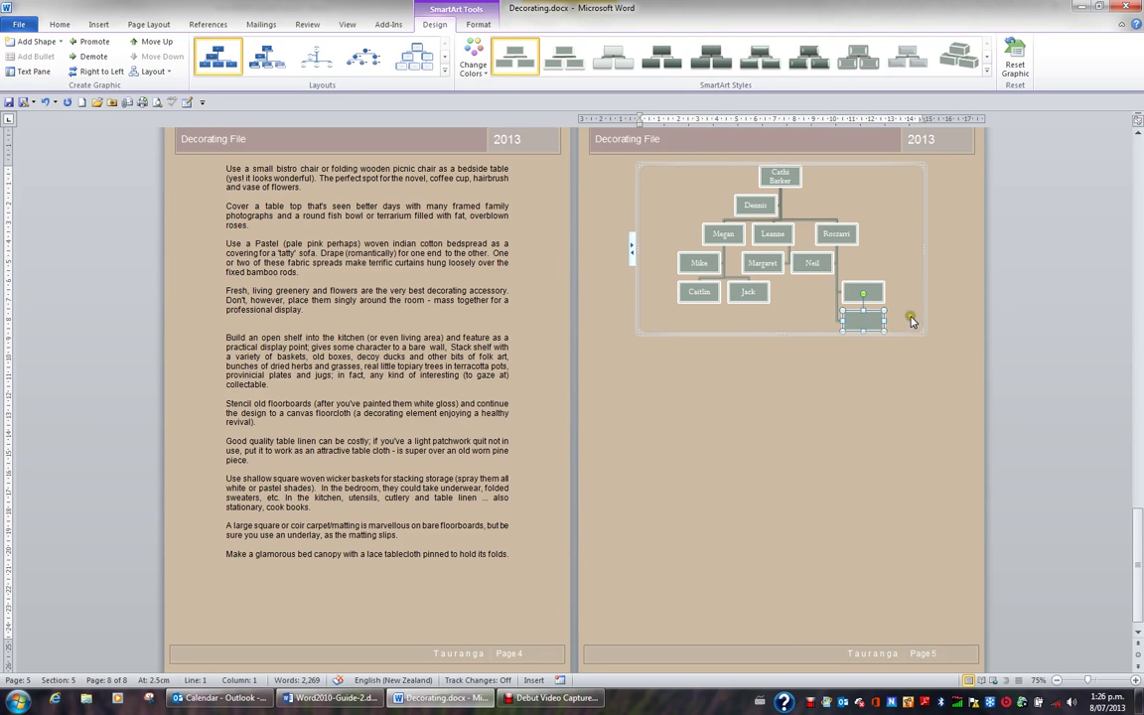
Set the right-hand manager's branch to Standard layout so its reports sit side by side.
click(850, 241)
click(153, 71)
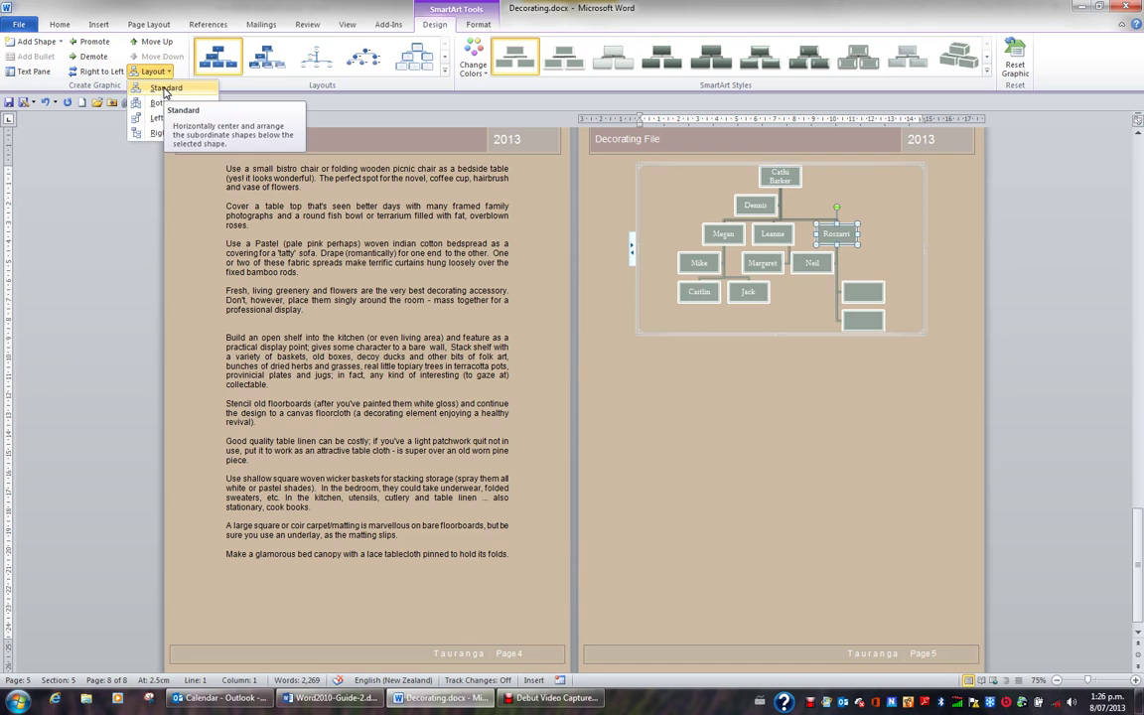
click(166, 88)
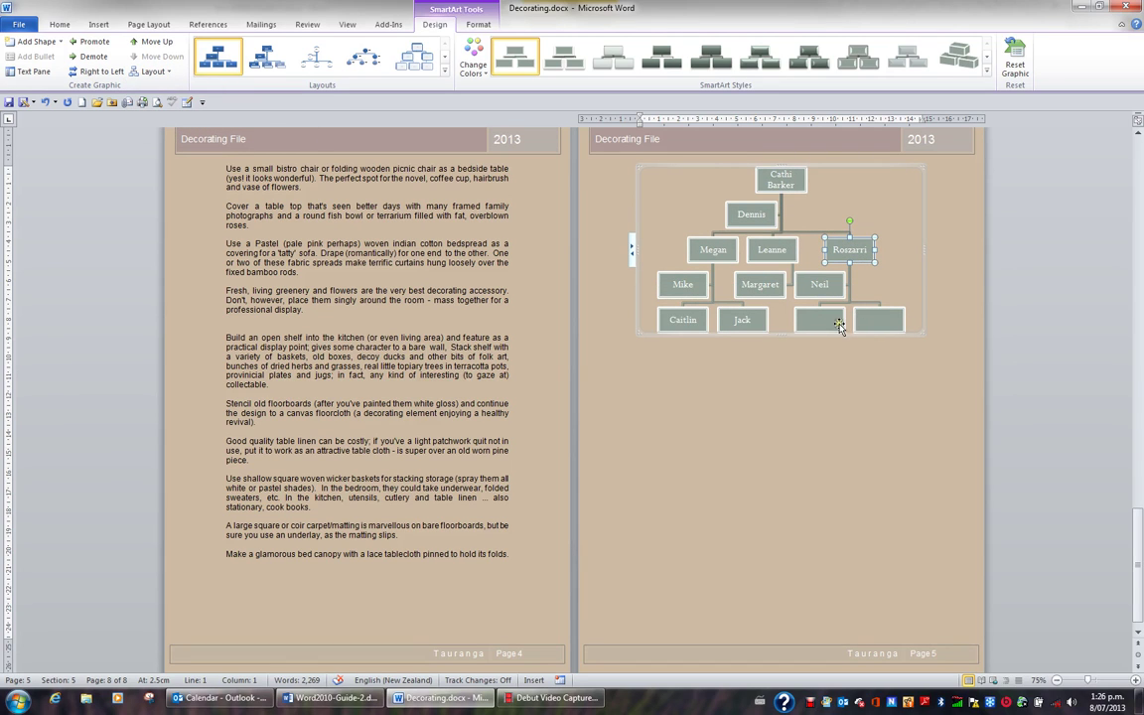
Type a first name into each of the two new bottom-row boxes under the right-hand manager.
click(830, 324)
text(M)
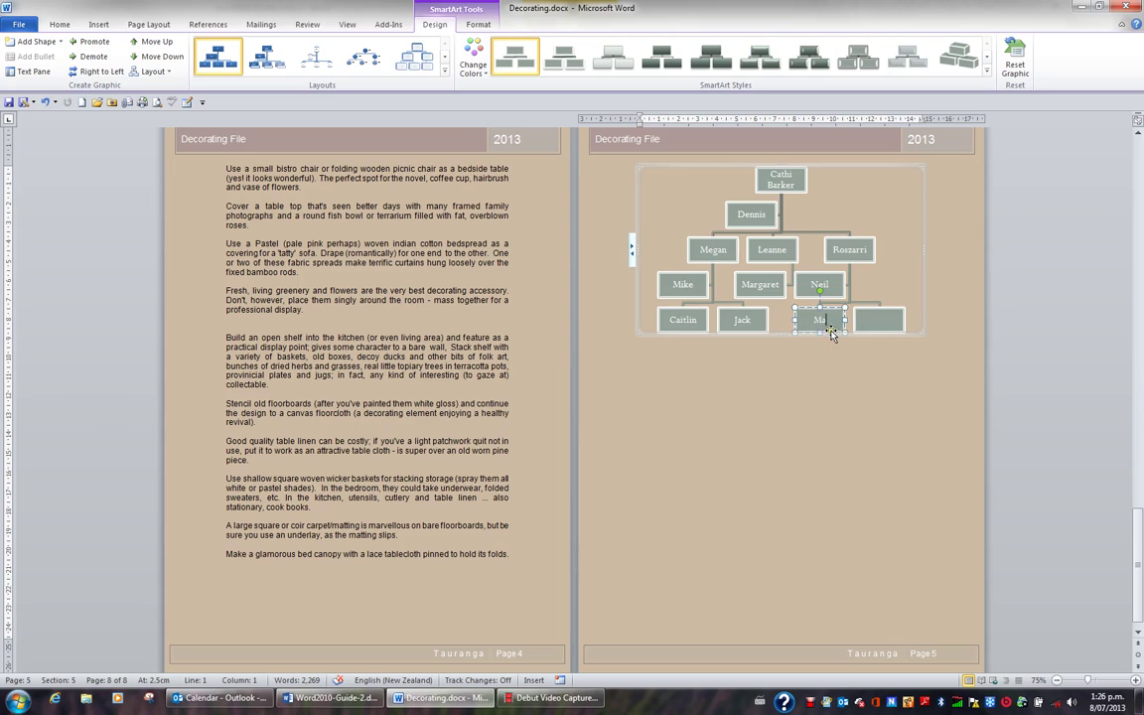
text(ary)
click(873, 325)
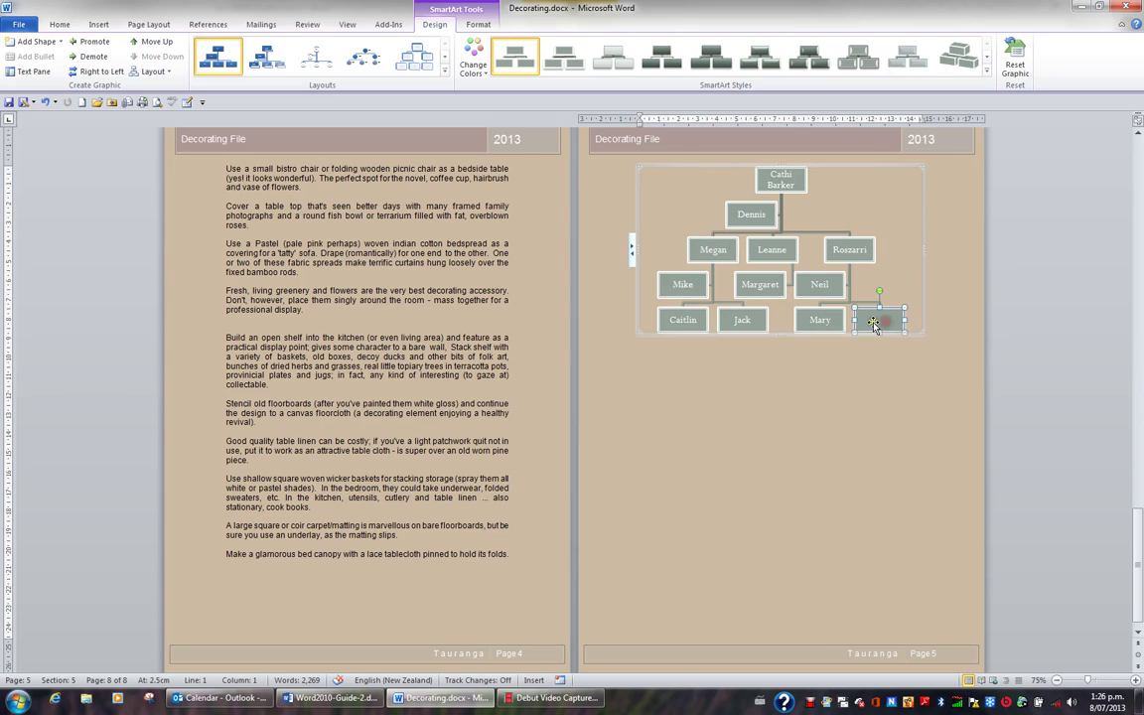
text(Carol)
Select the top box of the org chart and bring up its branch layout options.
click(800, 192)
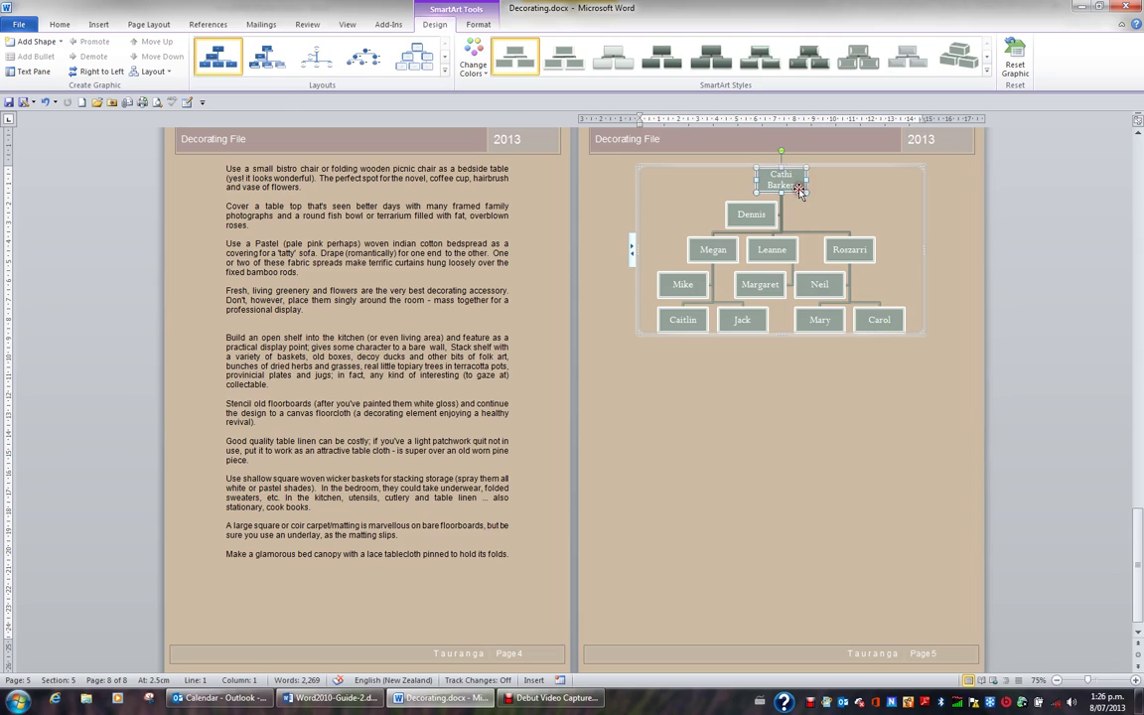
click(60, 44)
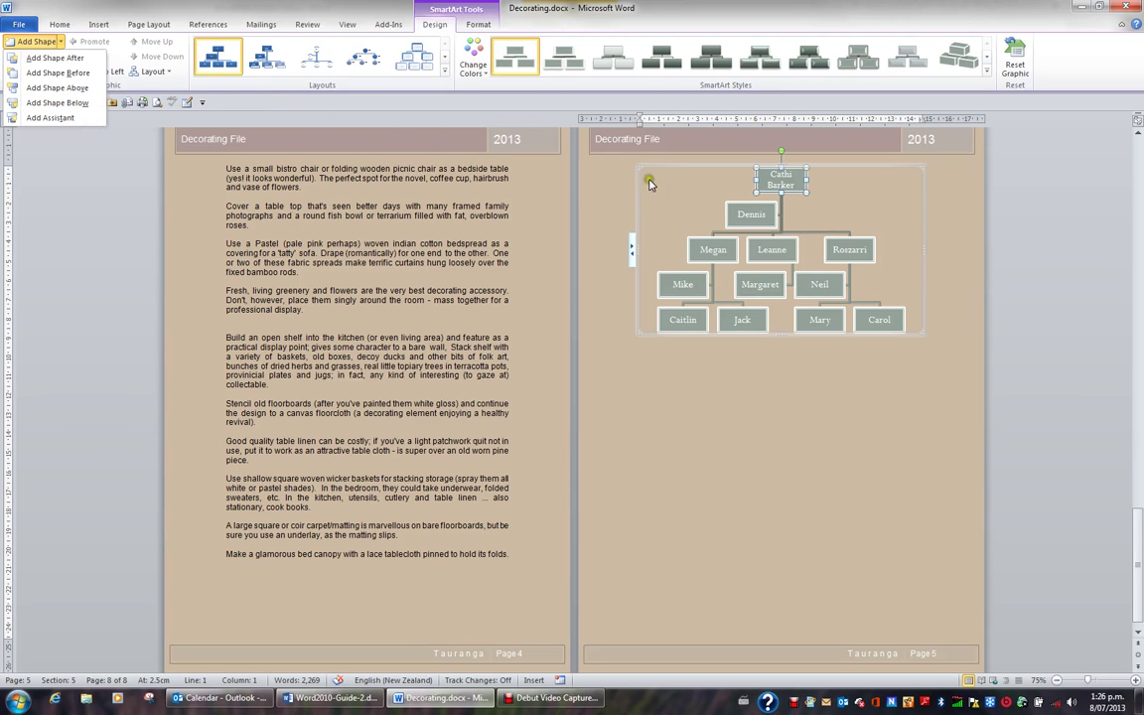
click(168, 73)
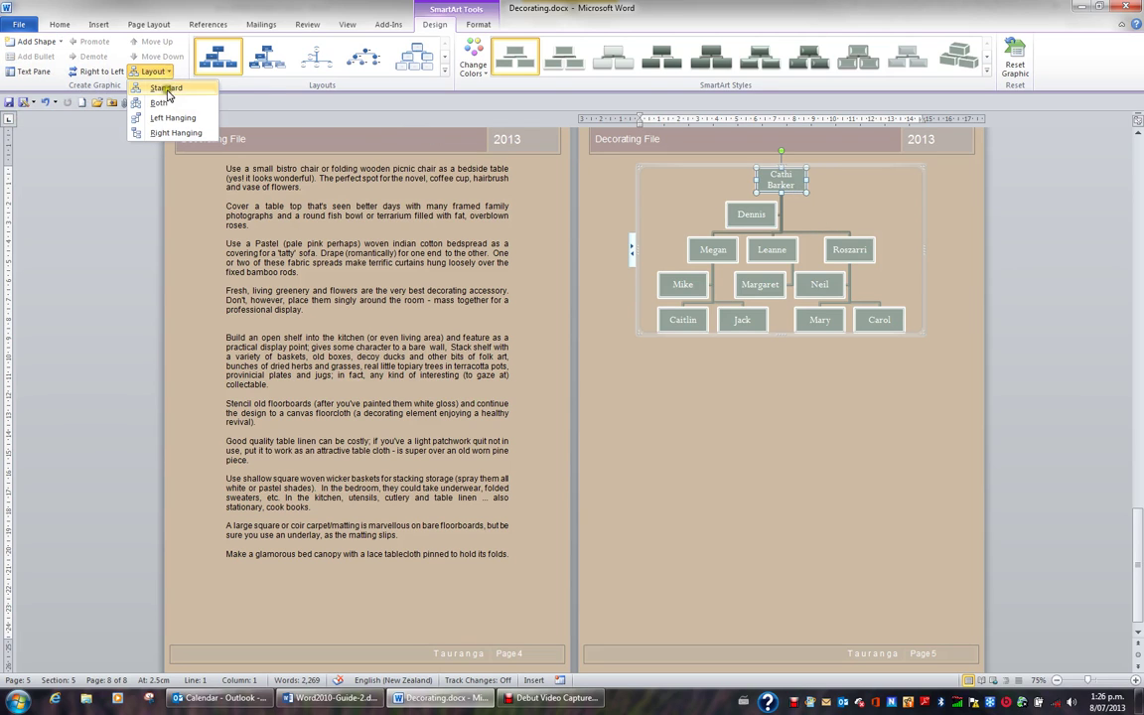